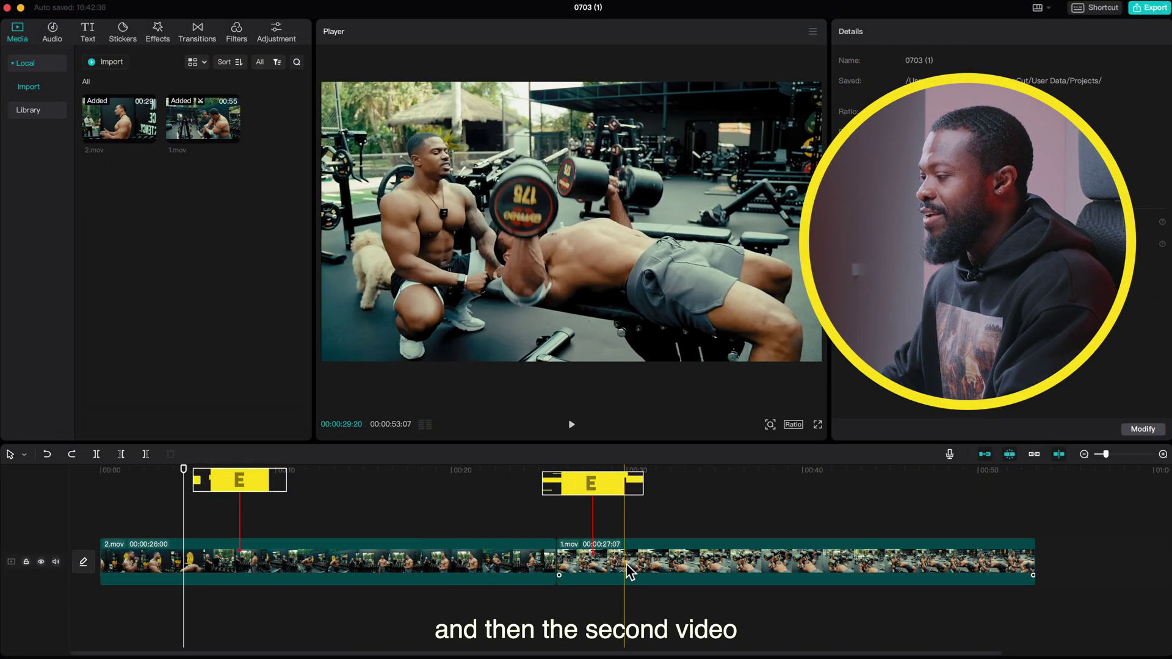
# Step: Select the 1.mov clip on the timeline to show its Video properties
pyautogui.click(627, 563)
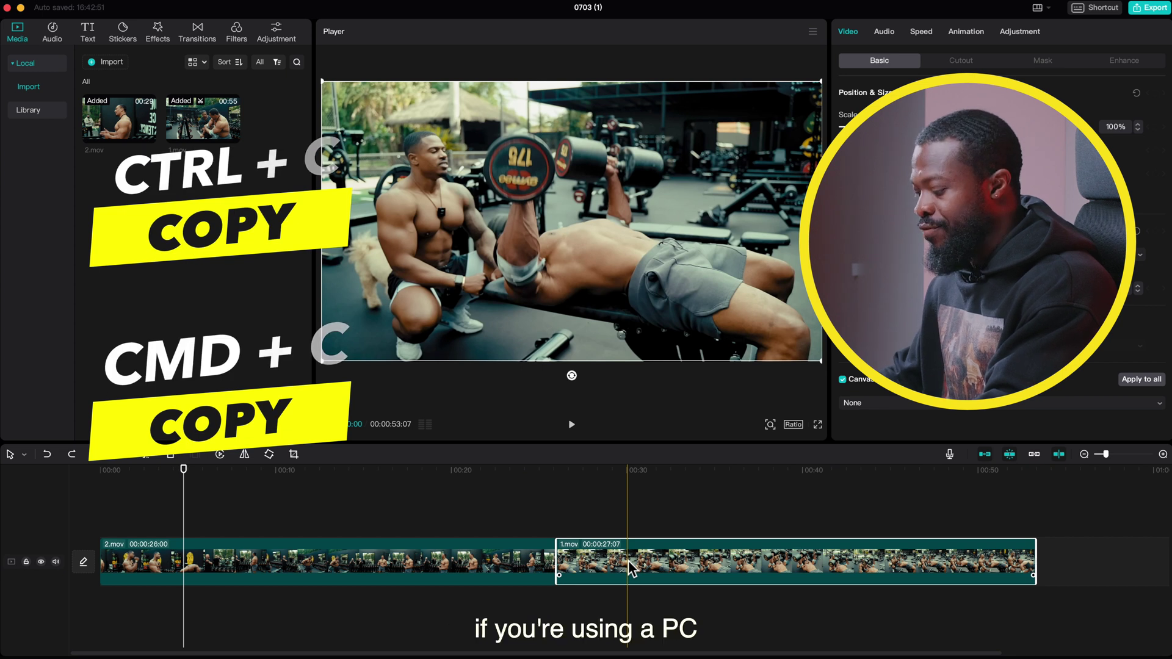
# Step: Paste a copy of 1.mov on an upper track, trimmed to about 4 seconds over 2.mov
pyautogui.click(163, 520)
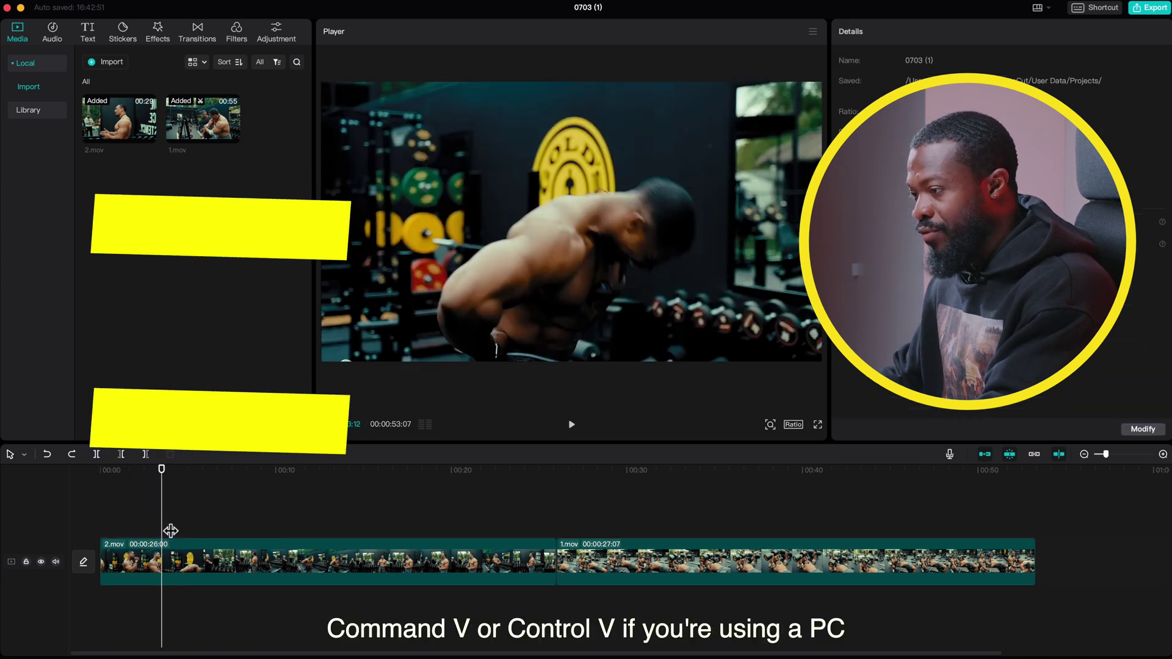
pyautogui.press('super+v')
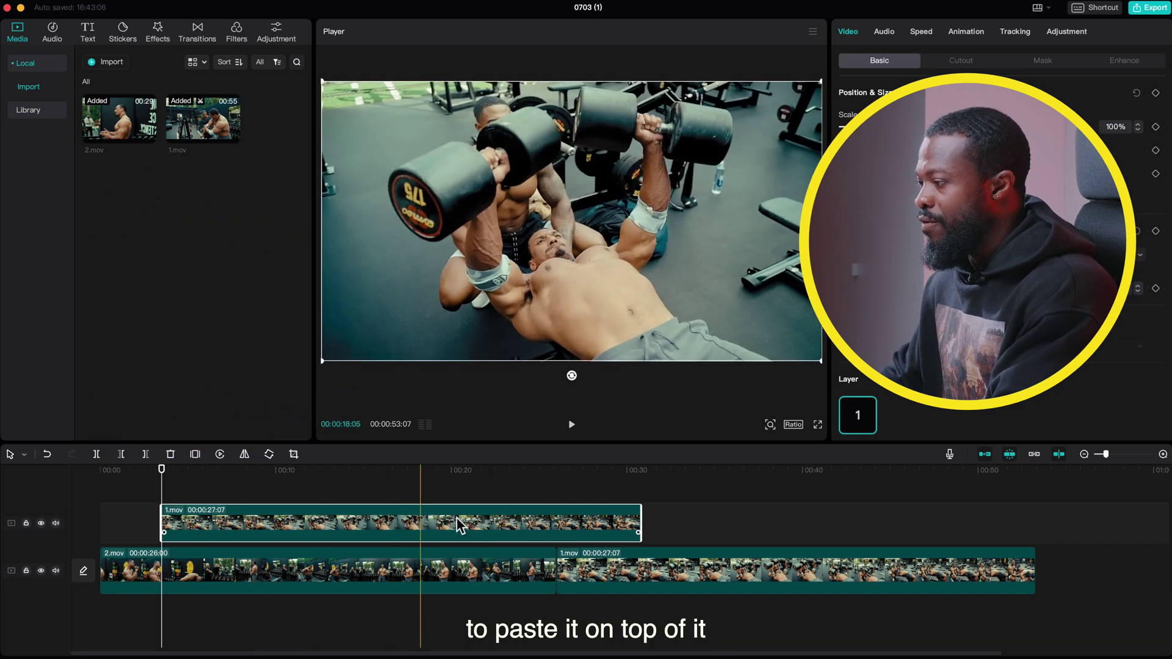
pyautogui.moveTo(476, 525); pyautogui.dragTo(291, 532)
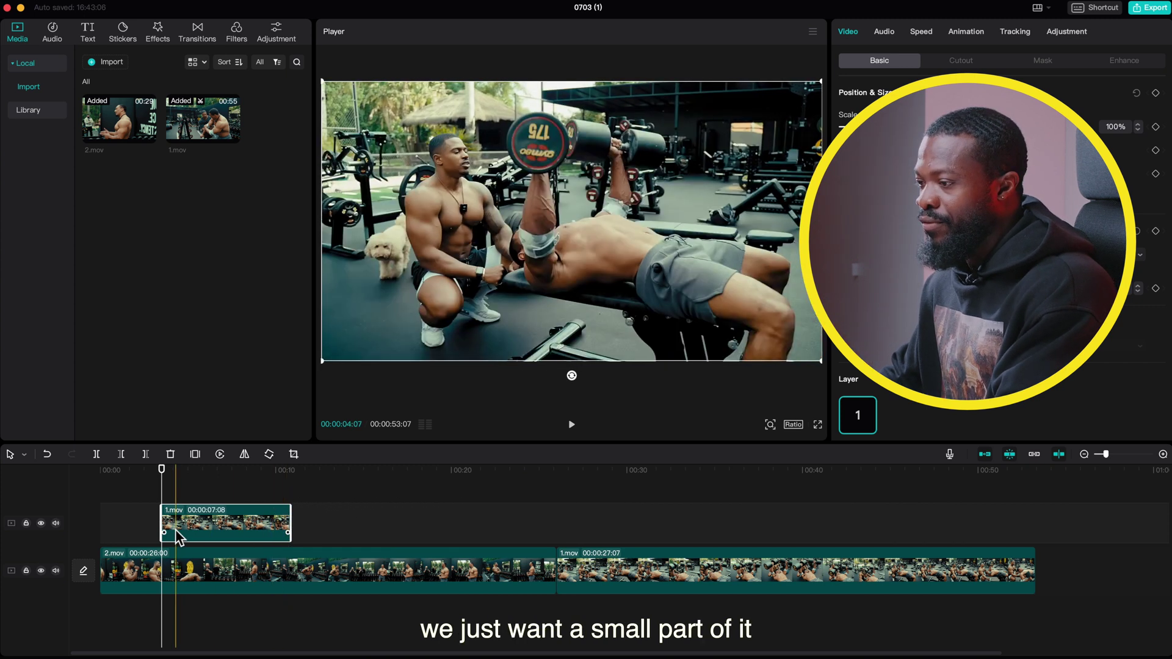
pyautogui.moveTo(174, 529); pyautogui.dragTo(346, 536)
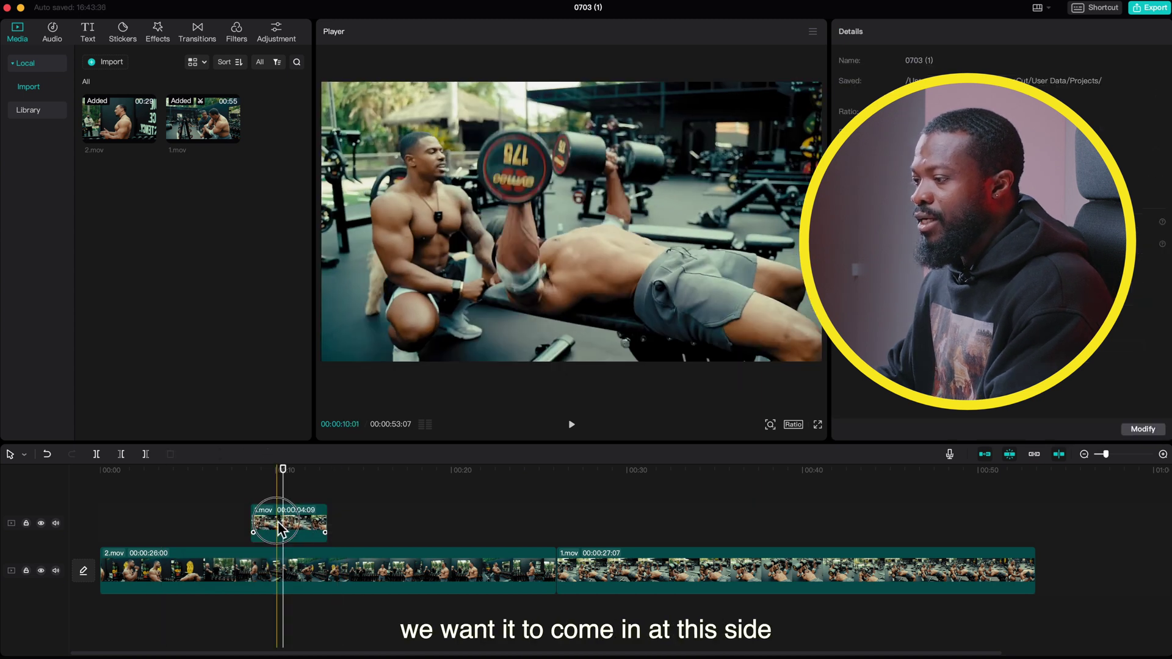
# Step: Scale the overlay copy to 30% and move it to the frame's lower-left corner
pyautogui.click(282, 521)
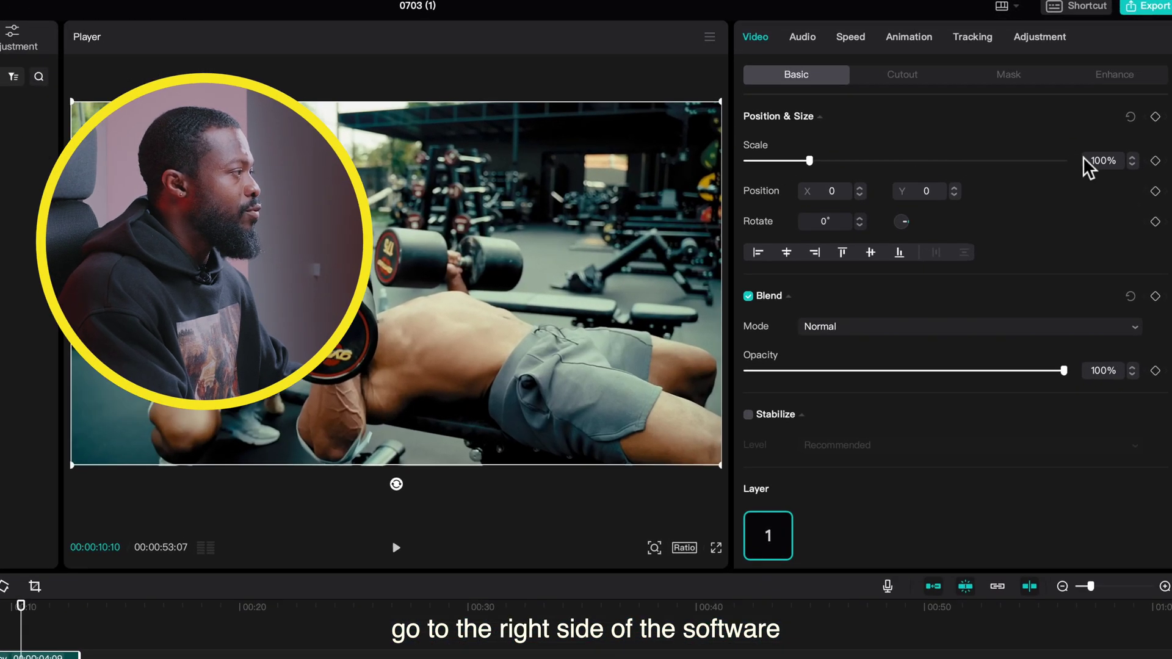
pyautogui.click(1093, 161)
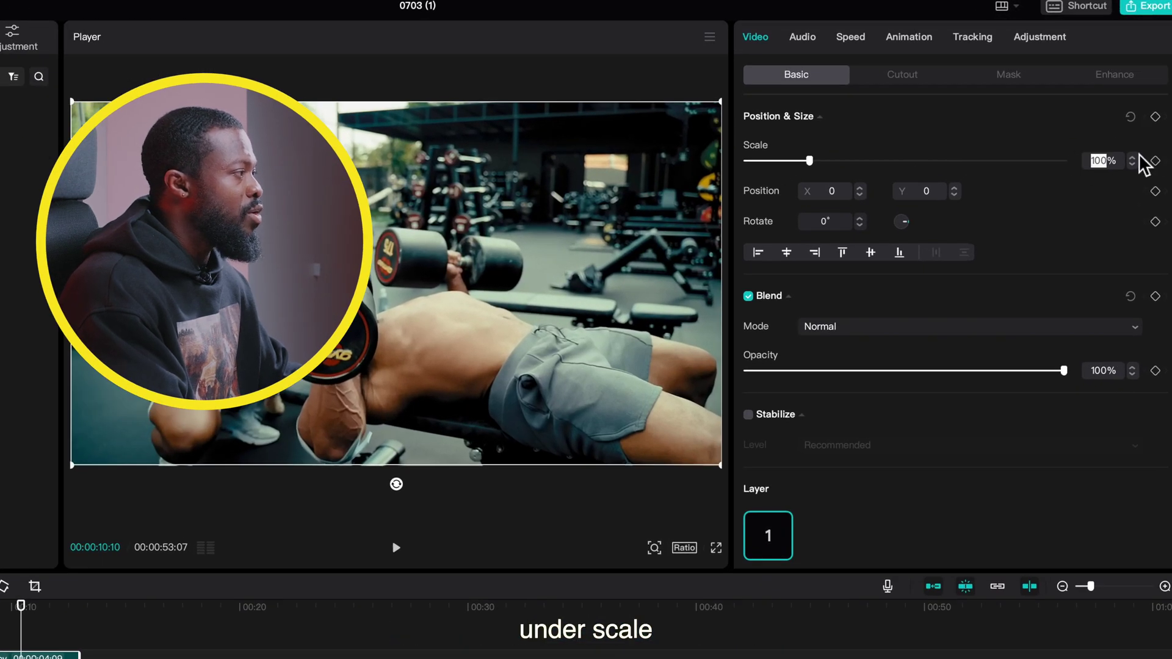
pyautogui.write('30')
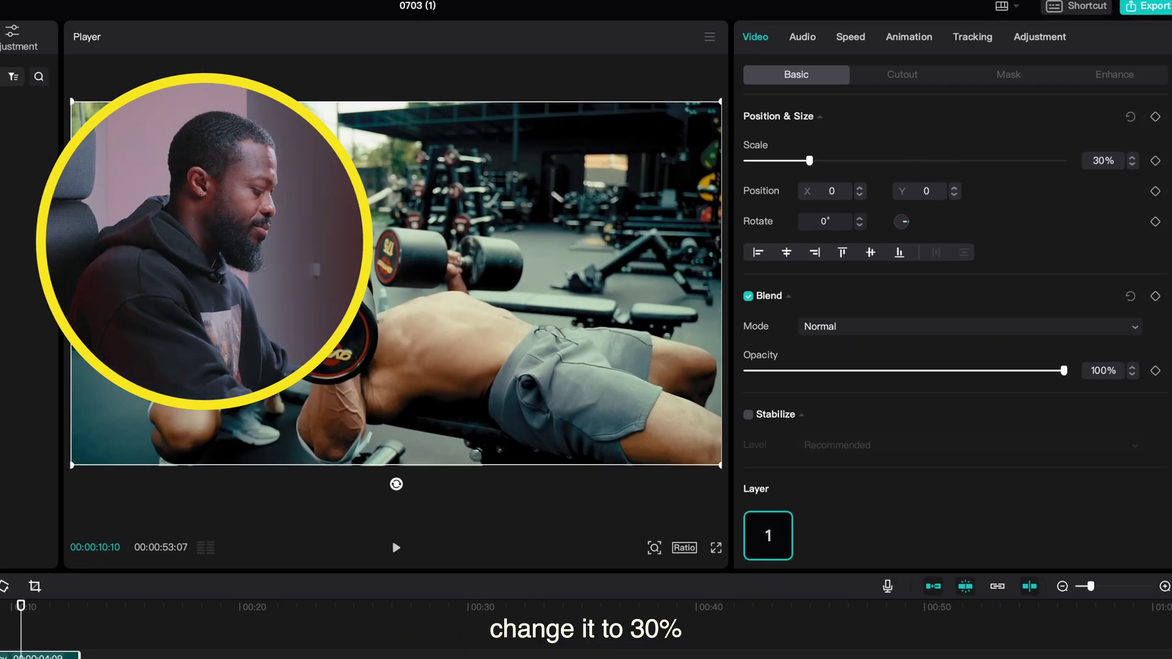
pyautogui.press('Return')
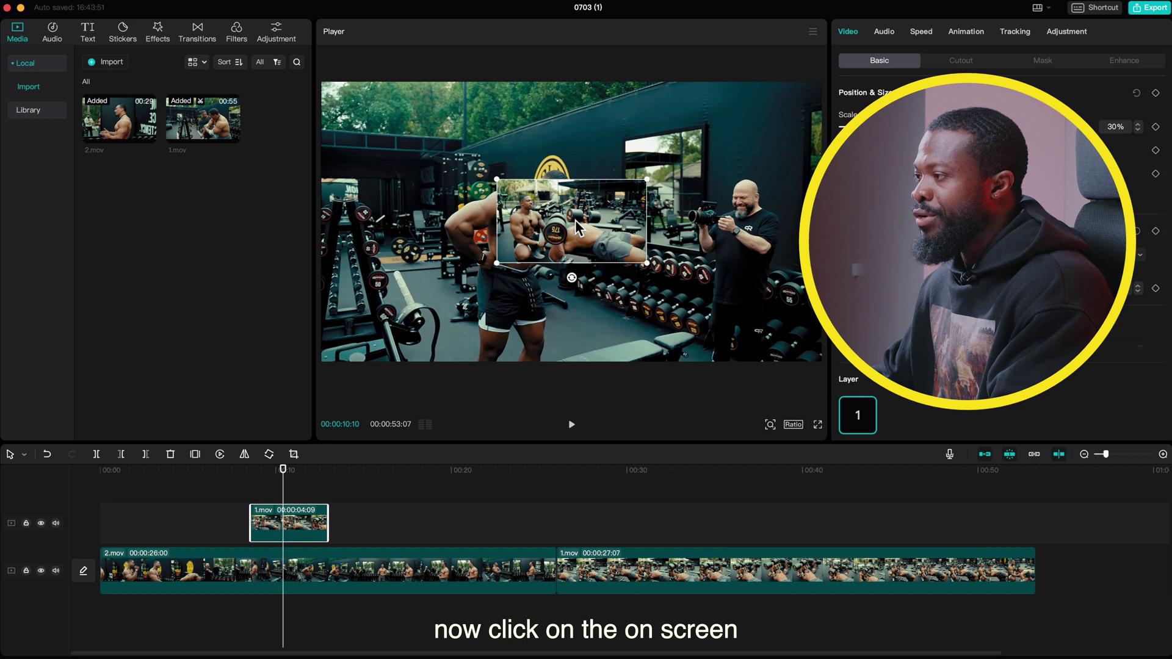
pyautogui.moveTo(576, 229); pyautogui.dragTo(428, 300)
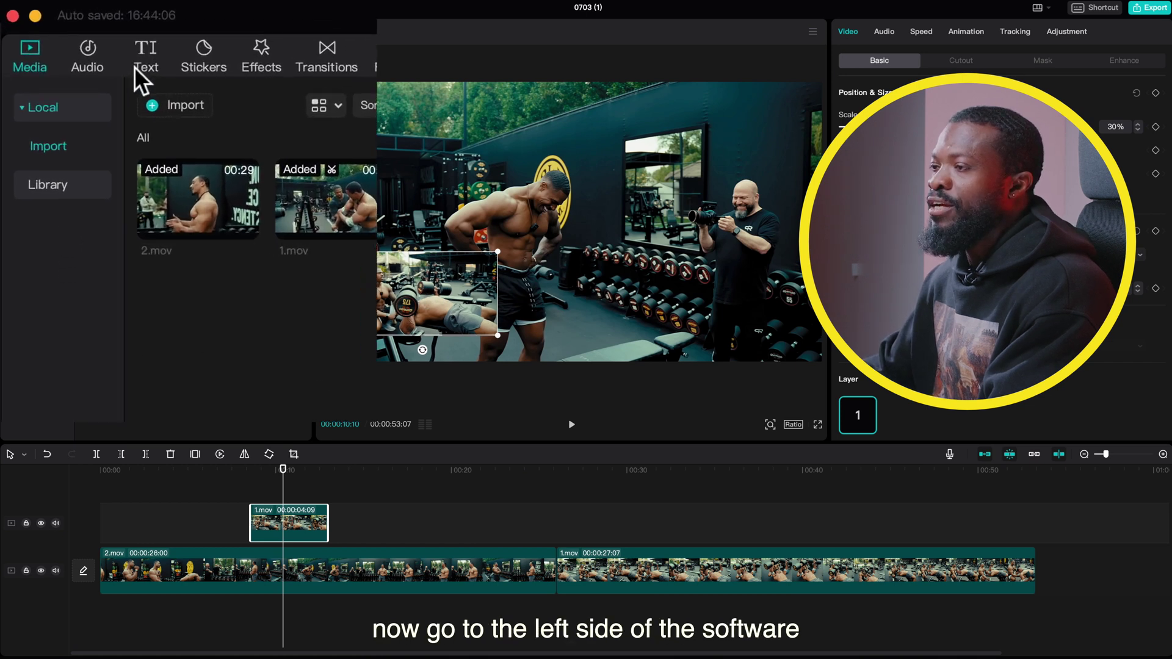
# Step: Add a Default text layer to the timeline and clear its placeholder wording
pyautogui.click(142, 65)
pyautogui.click(181, 151)
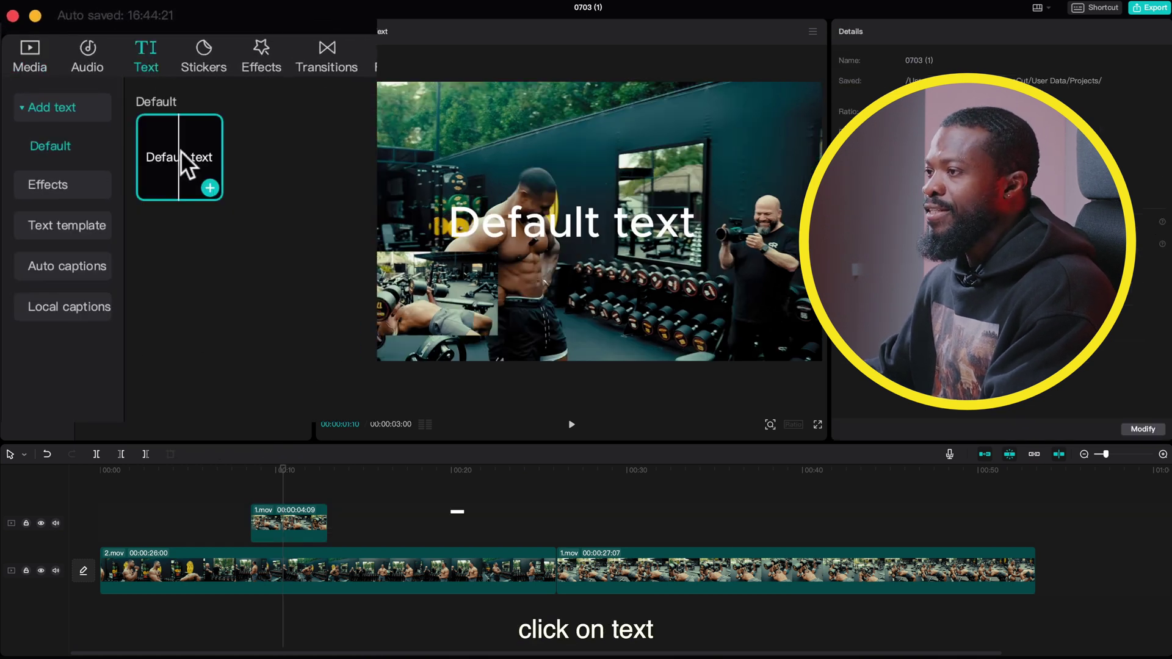
pyautogui.moveTo(181, 152); pyautogui.dragTo(328, 512)
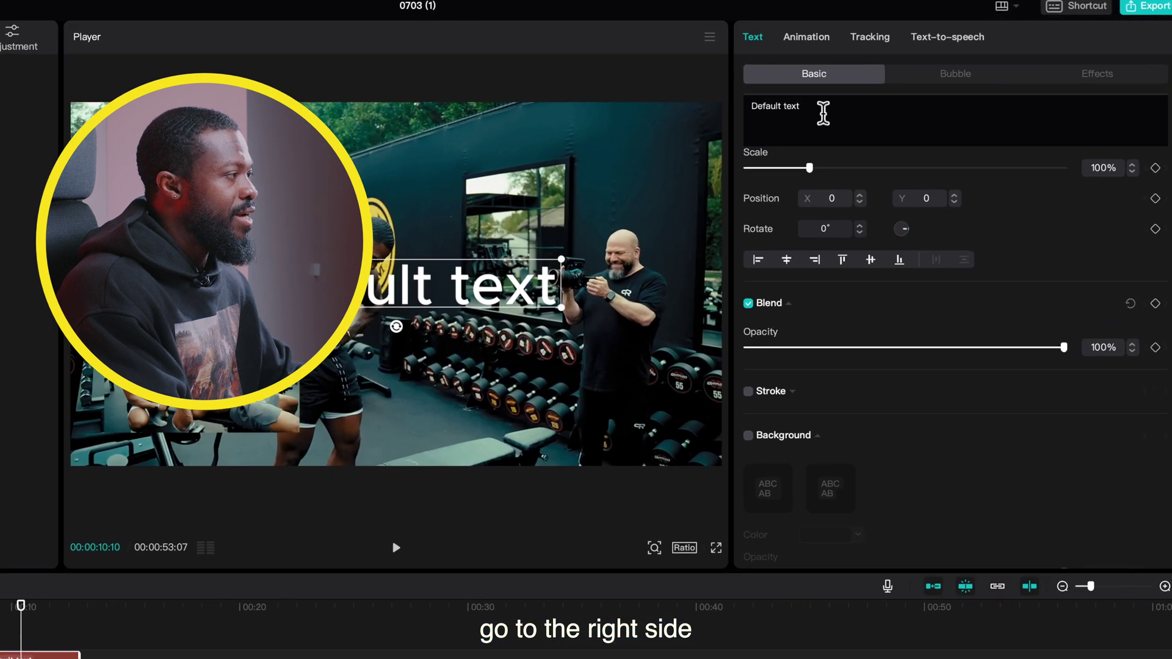
pyautogui.moveTo(823, 113); pyautogui.dragTo(654, 112)
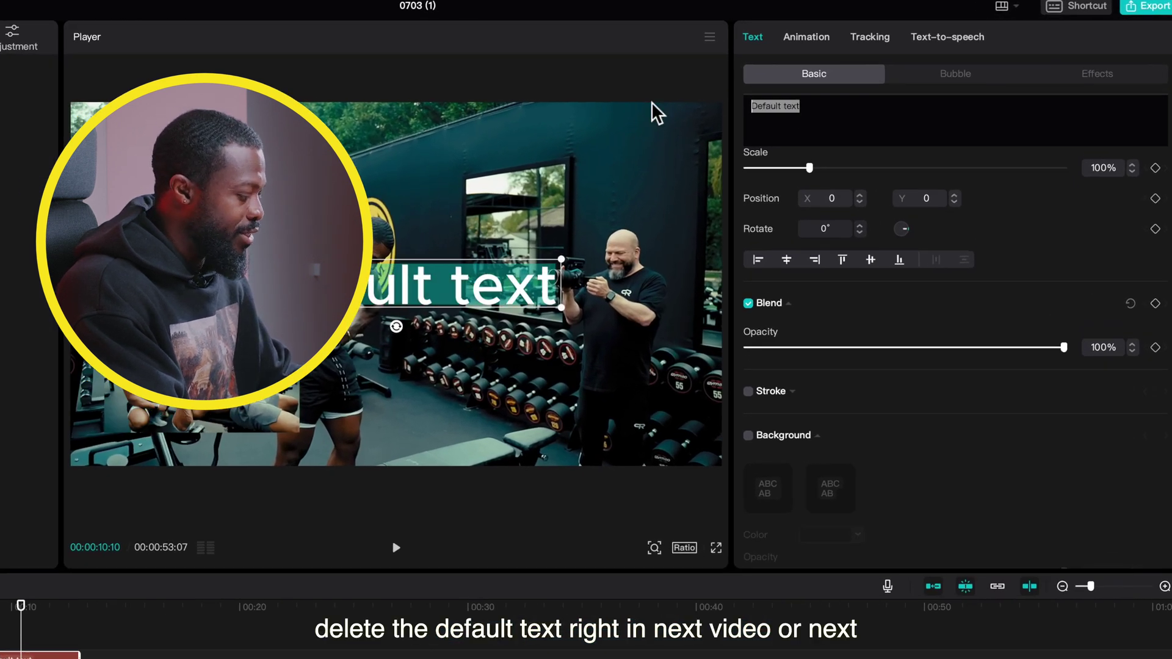
pyautogui.press('BackSpace')
# Step: Enter 'NEXT VIDEO' as the text, set in Montserrat with the colour kept white
pyautogui.write('NEXT VI')
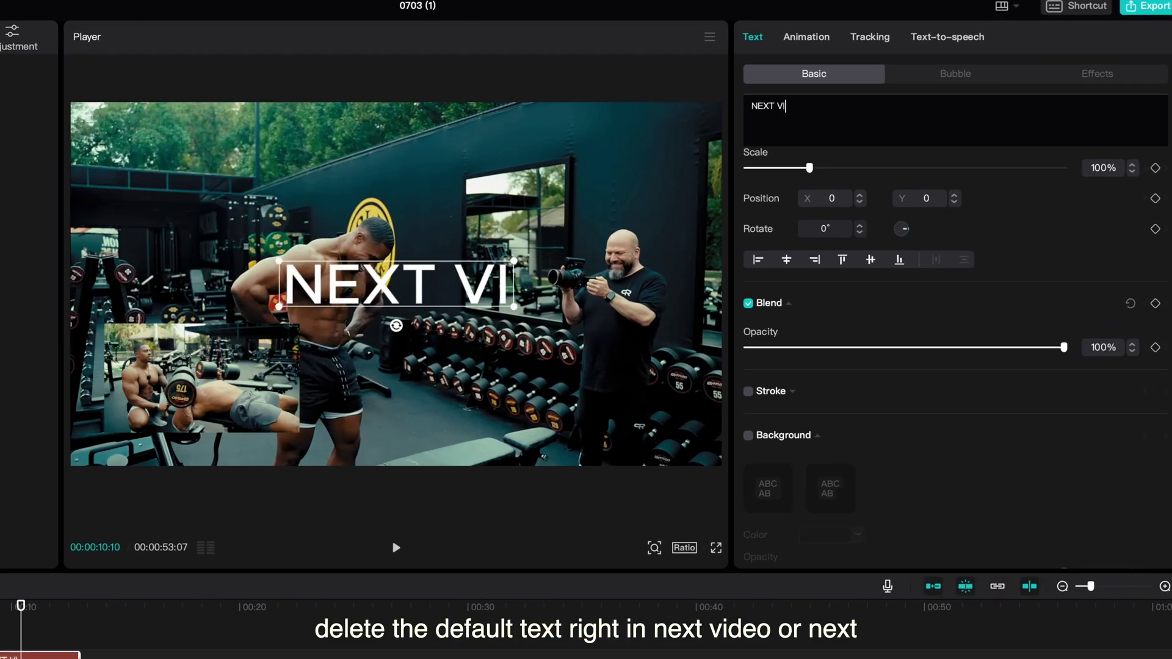
pyautogui.write('DEO')
pyautogui.click(841, 182)
pyautogui.scroll(1, 853, 246)
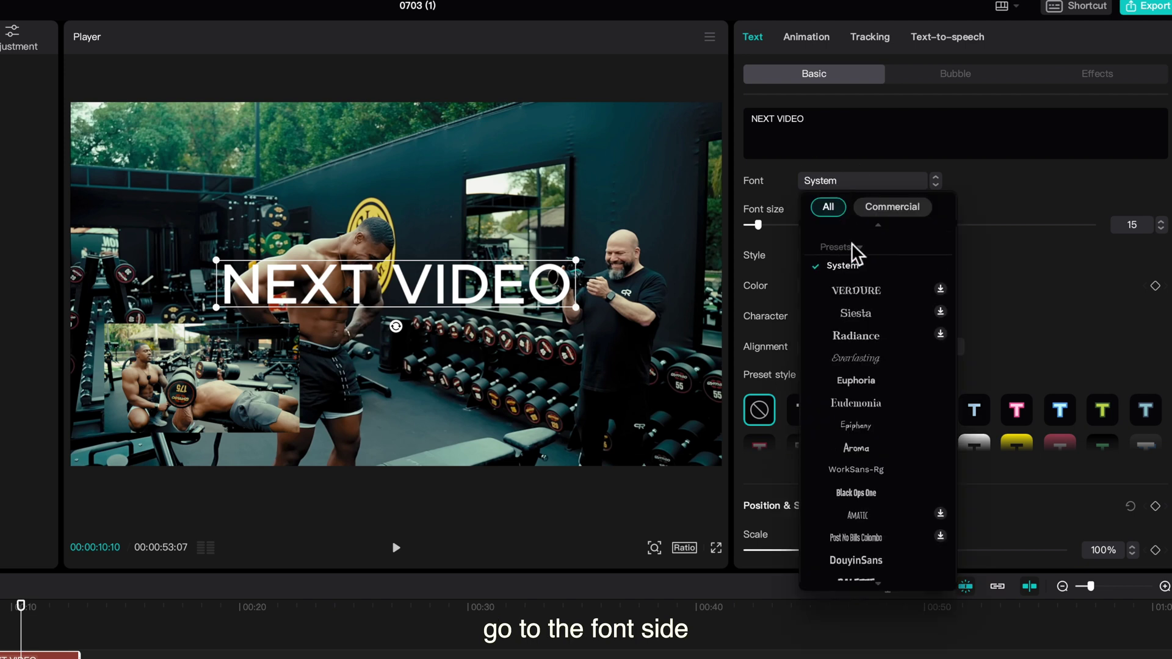
pyautogui.scroll(2, 855, 254)
pyautogui.click(856, 260)
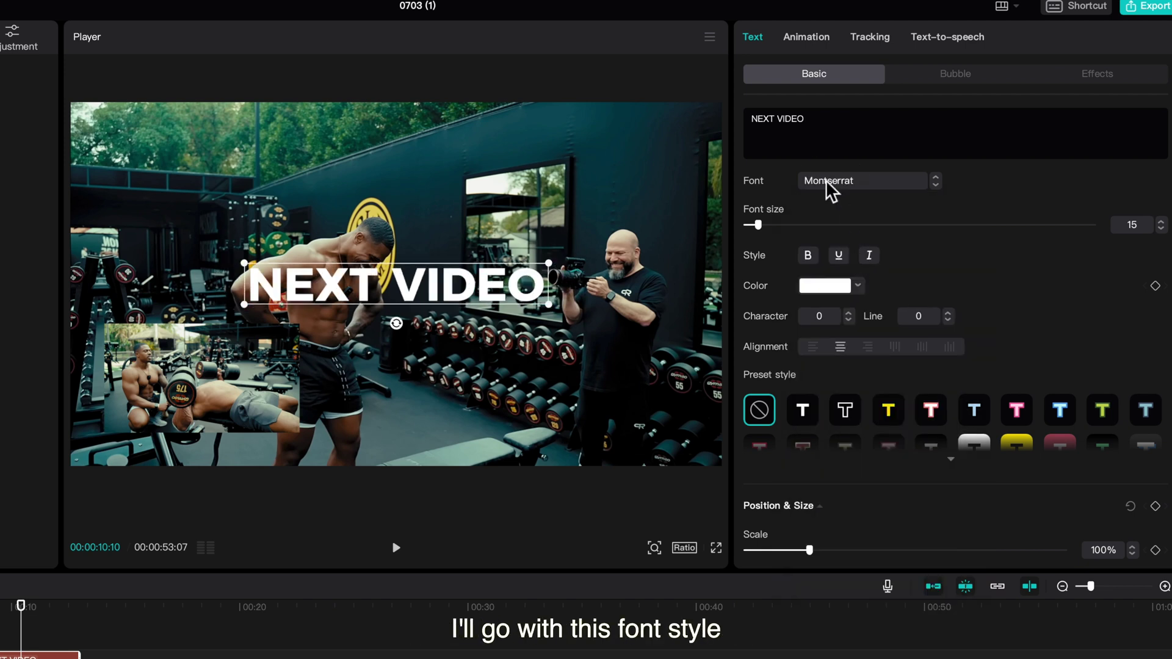
pyautogui.click(836, 300)
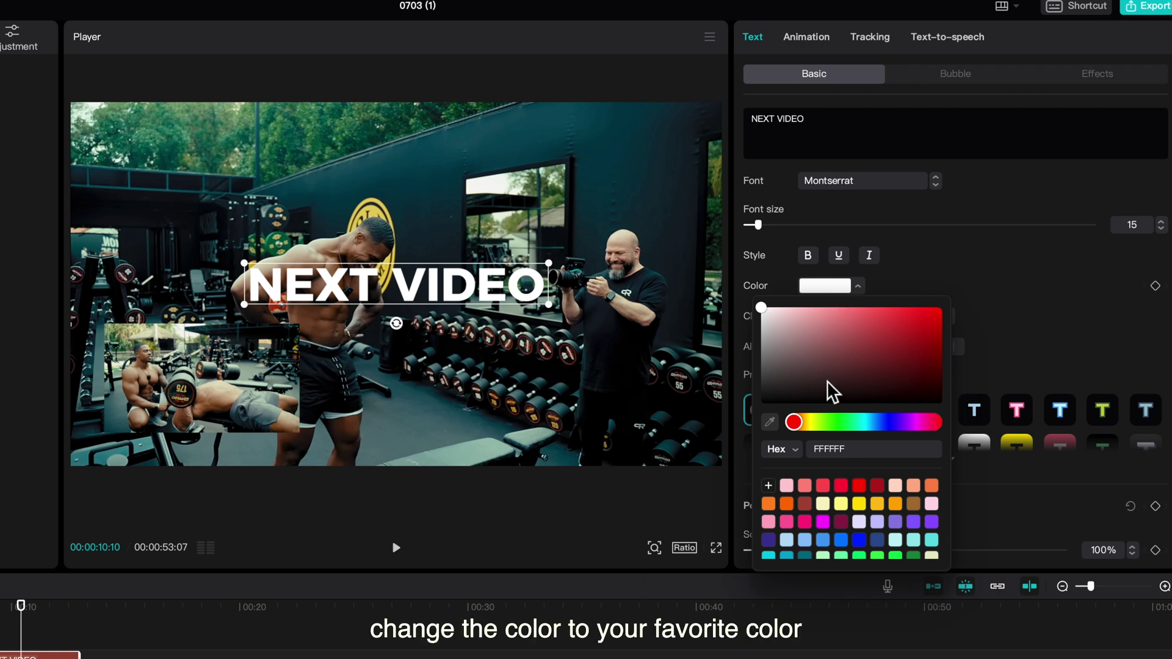
pyautogui.click(903, 287)
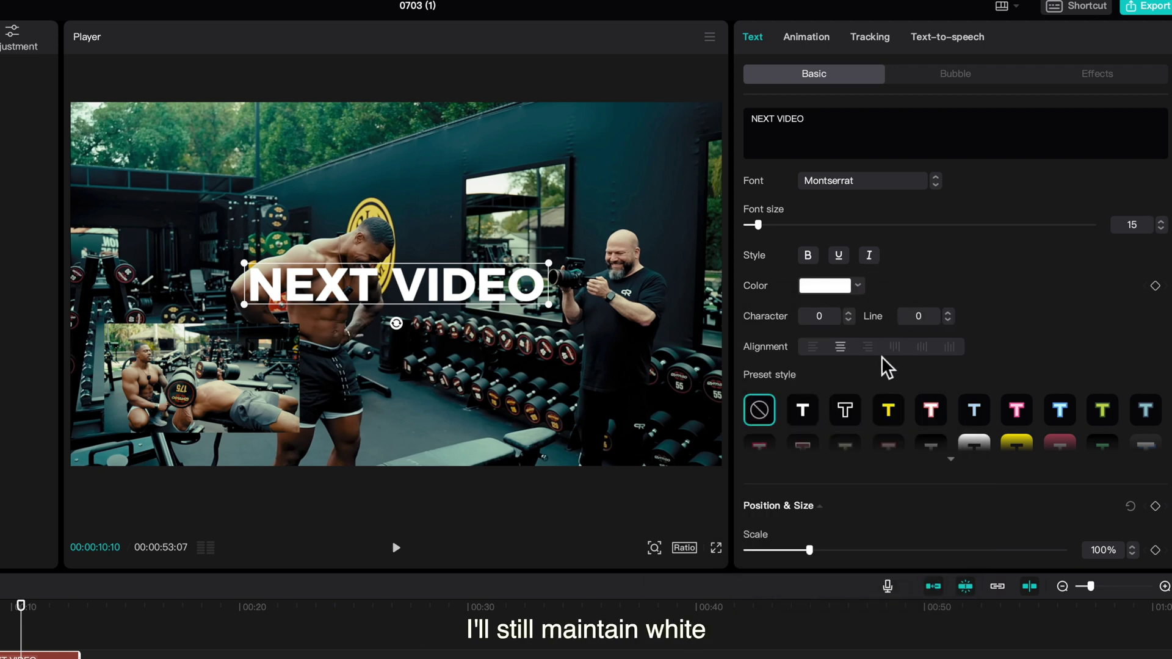
# Step: Give the text a red background box and a drop shadow
pyautogui.scroll(-10, 898, 427)
pyautogui.scroll(3, 764, 180)
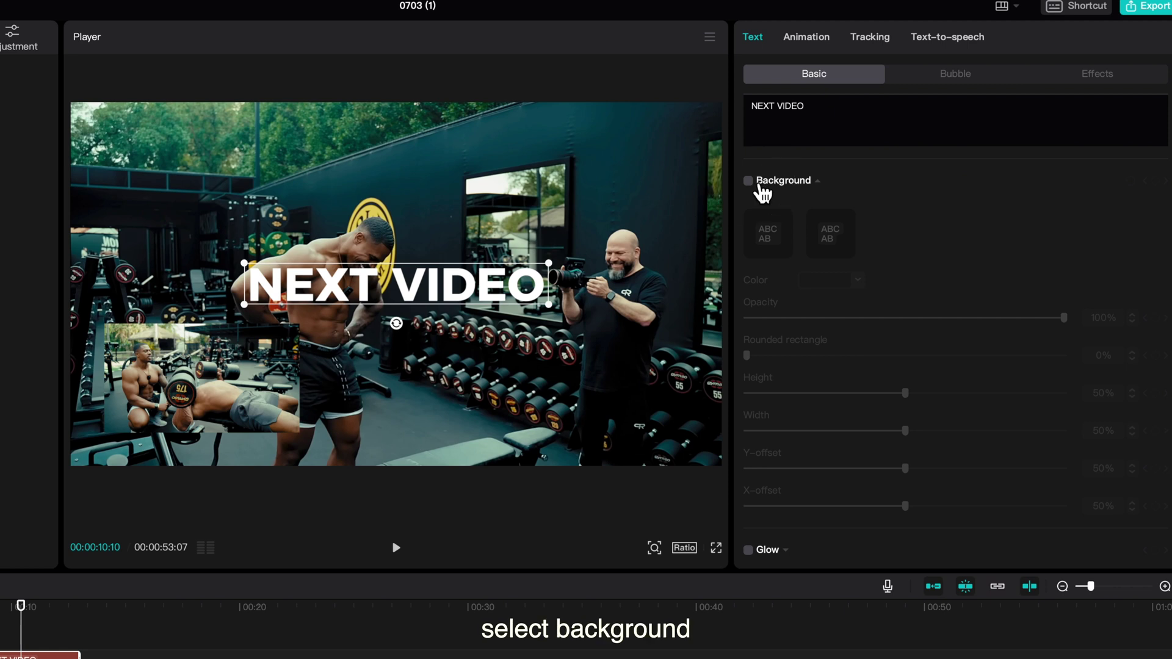
pyautogui.click(758, 183)
pyautogui.click(826, 282)
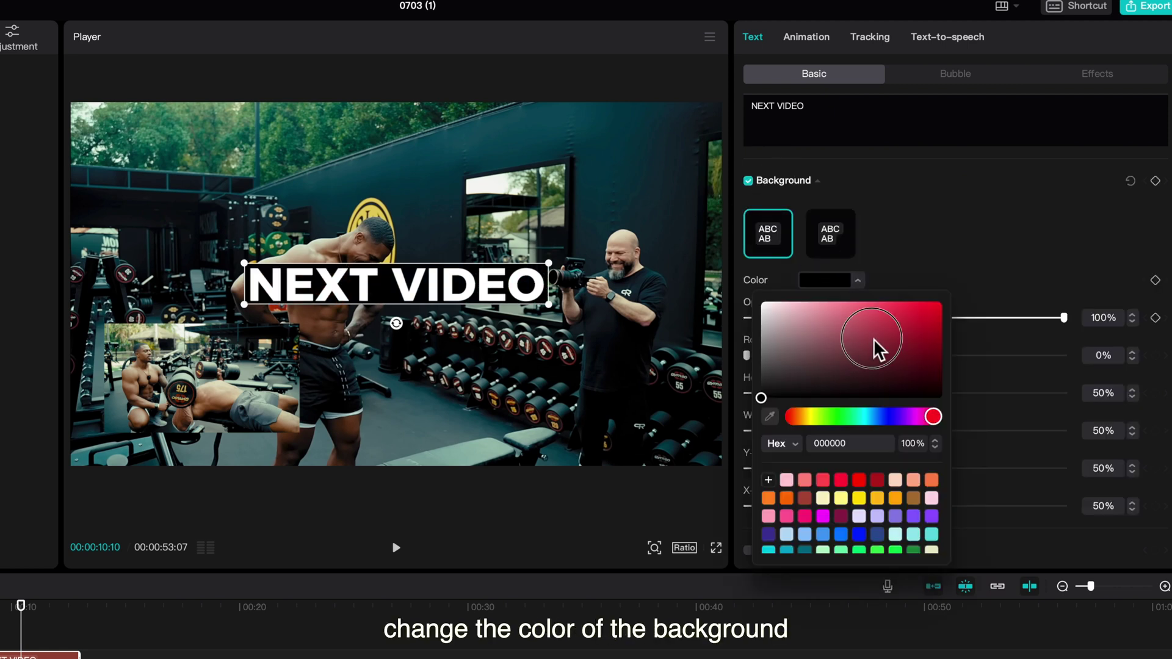
pyautogui.moveTo(879, 348); pyautogui.dragTo(971, 299)
pyautogui.click(952, 262)
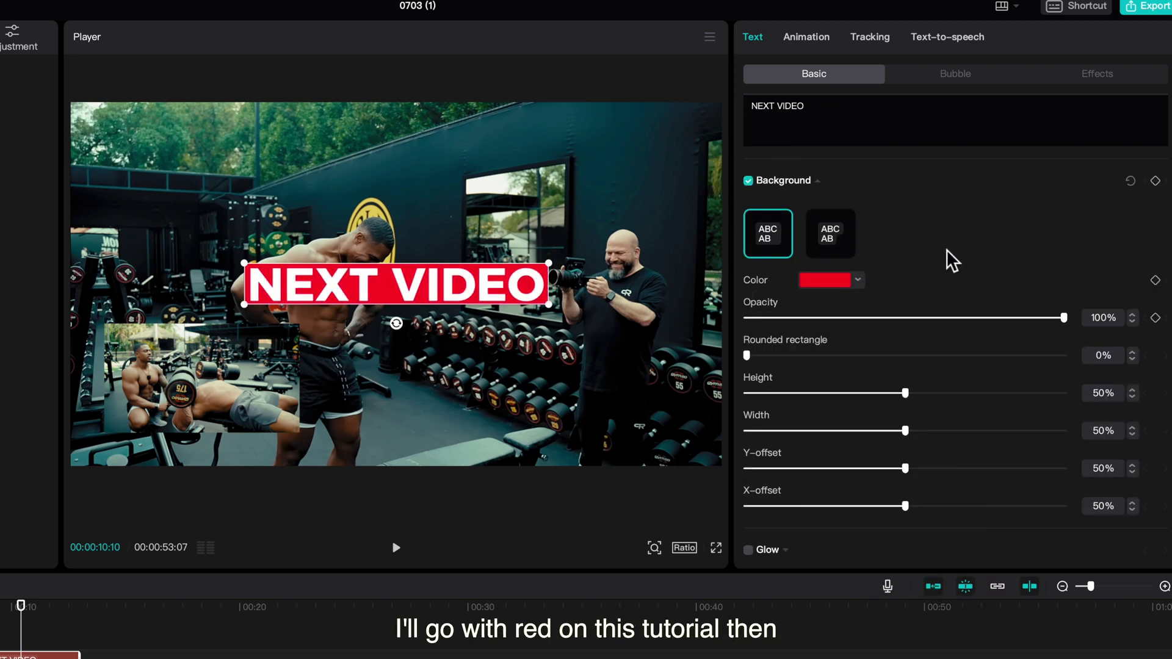
pyautogui.scroll(-4, 812, 403)
pyautogui.click(749, 381)
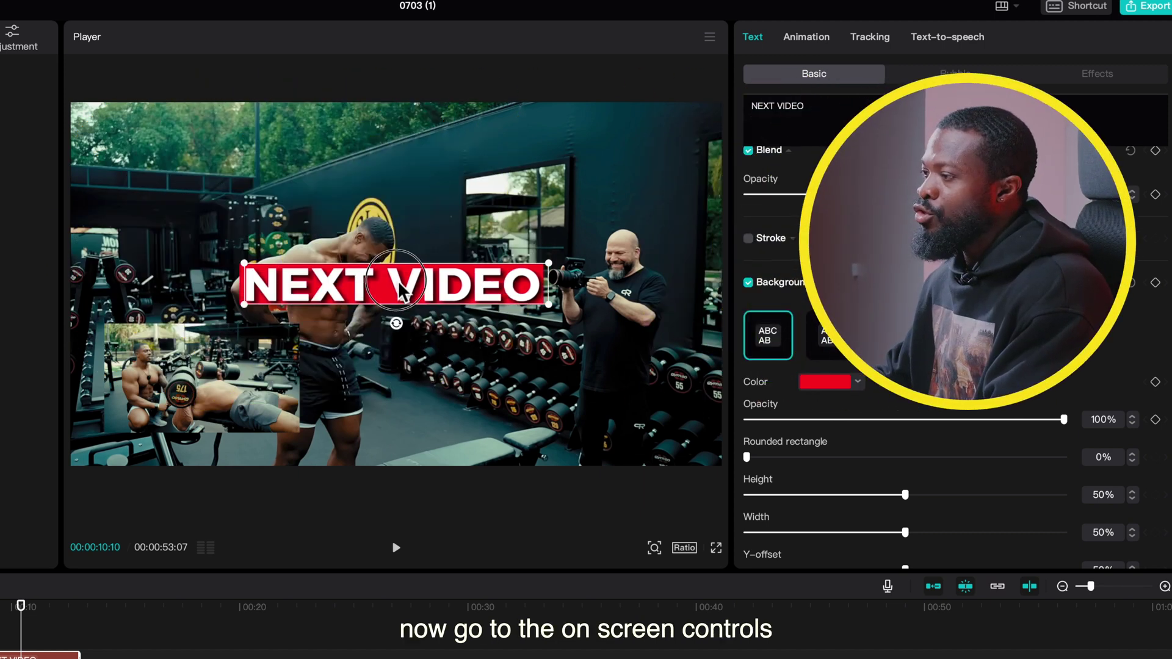
# Step: Shrink the NEXT VIDEO label above the small overlay, then merge both into a compound clip
pyautogui.moveTo(403, 291); pyautogui.dragTo(268, 347)
pyautogui.moveTo(409, 322); pyautogui.dragTo(213, 341)
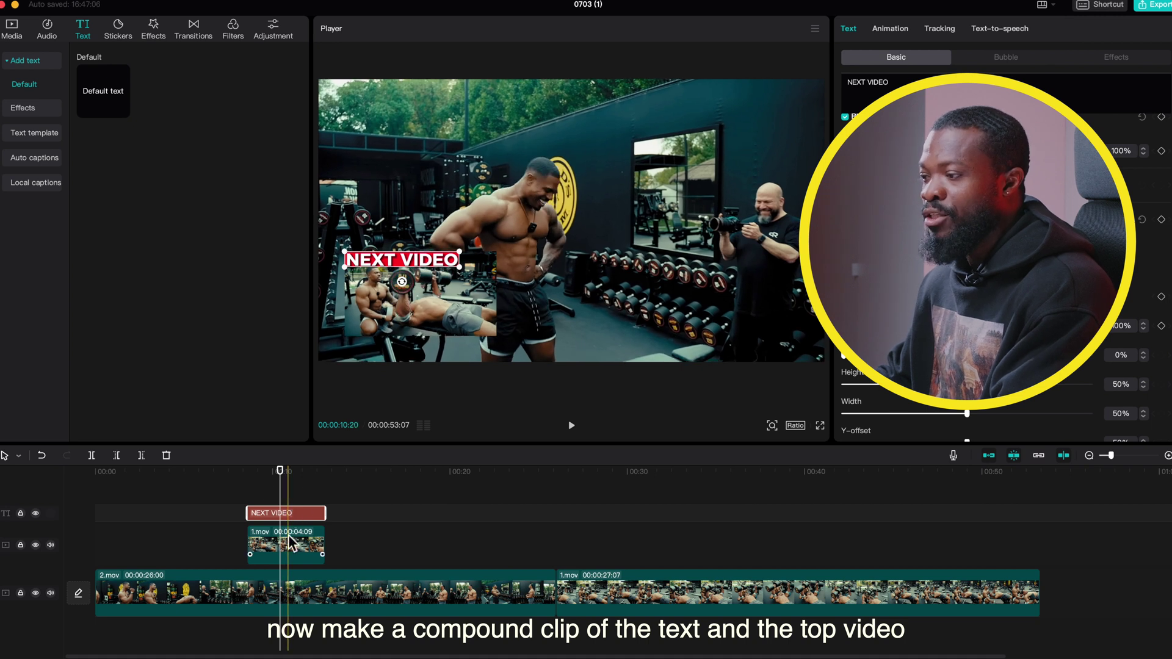
pyautogui.hscroll(2, 269, 525)
pyautogui.click(263, 548)
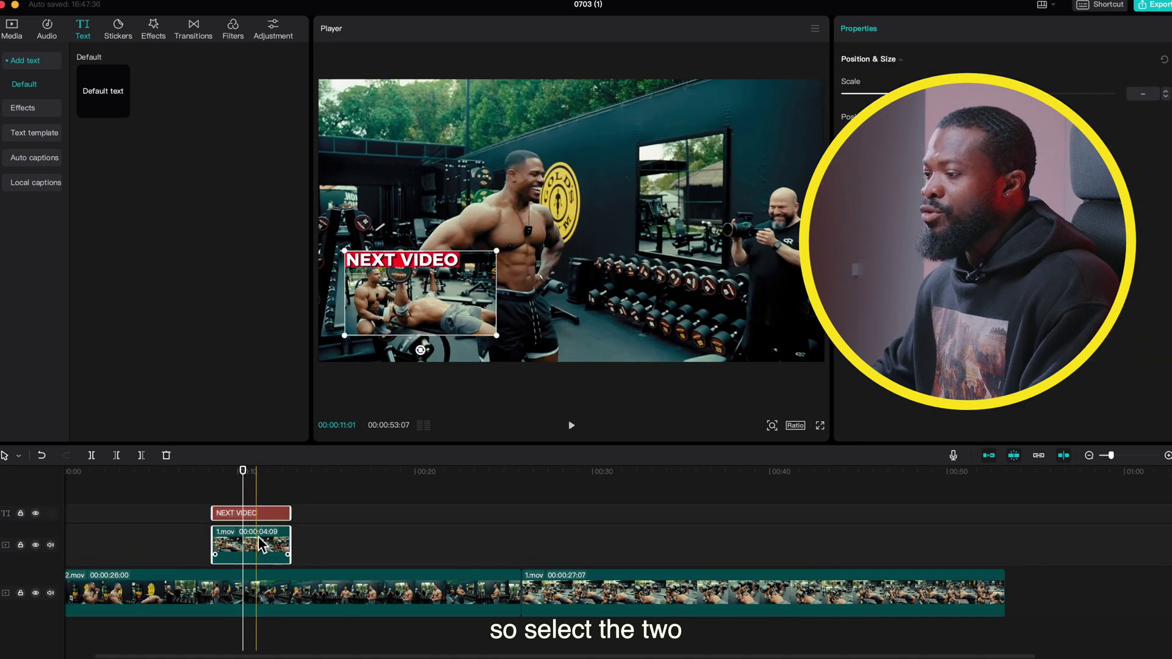
pyautogui.rightClick(255, 536)
pyautogui.click(291, 601)
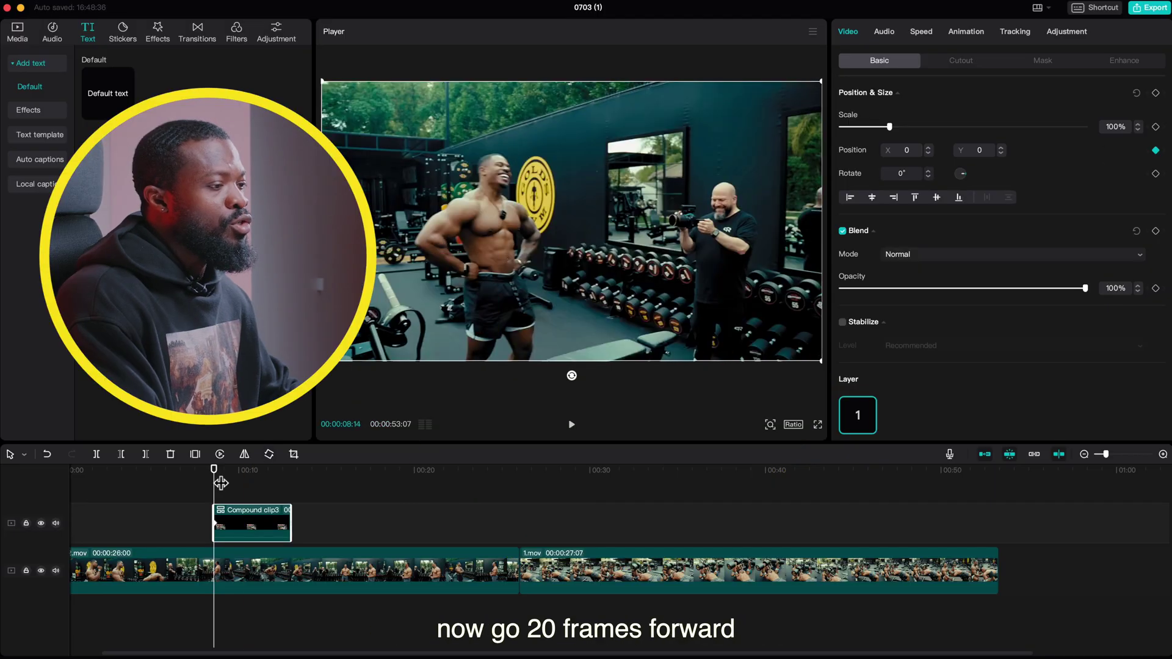
# Step: Add position keyframes 20 frames into the clip and at its end, then step back 20 frames
pyautogui.press('Right')
pyautogui.press('Right')
pyautogui.press('Right')
pyautogui.press('Right')
pyautogui.press('Right')
pyautogui.press('Right')
pyautogui.press('Right')
pyautogui.press('Right')
pyautogui.press('Right')
pyautogui.press('Right')
pyautogui.press('Right')
pyautogui.press('Right')
pyautogui.press('Right')
pyautogui.press('Right')
pyautogui.press('Right')
pyautogui.press('Right')
pyautogui.press('Right')
pyautogui.press('Right')
pyautogui.press('Right')
pyautogui.press('Right')
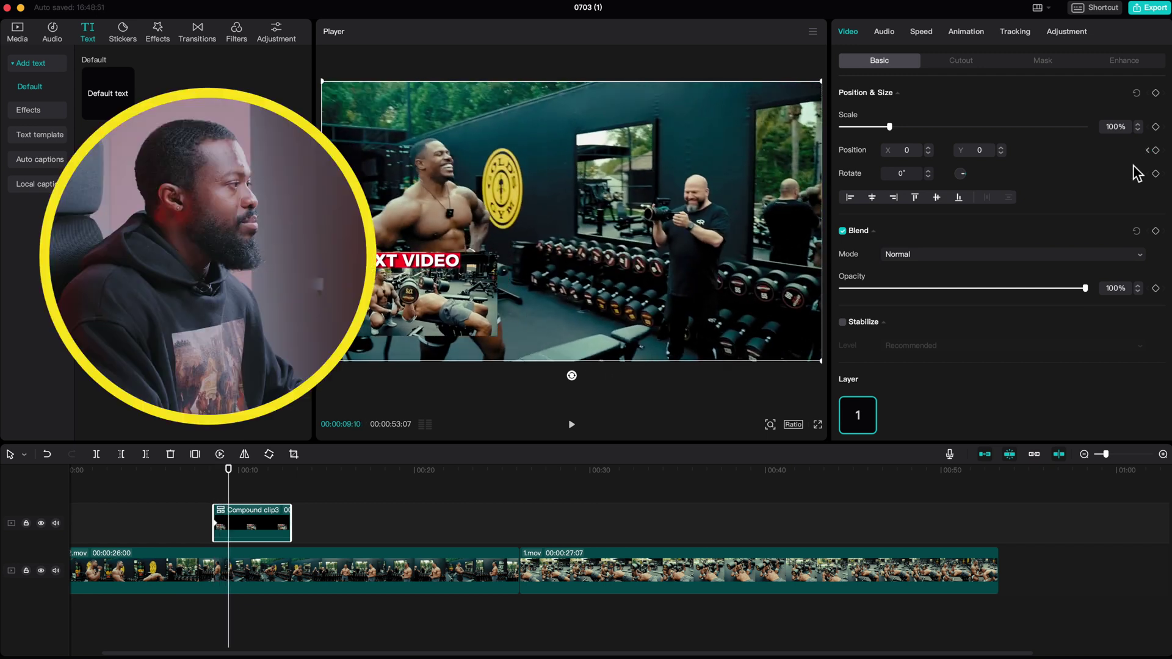
pyautogui.click(1155, 153)
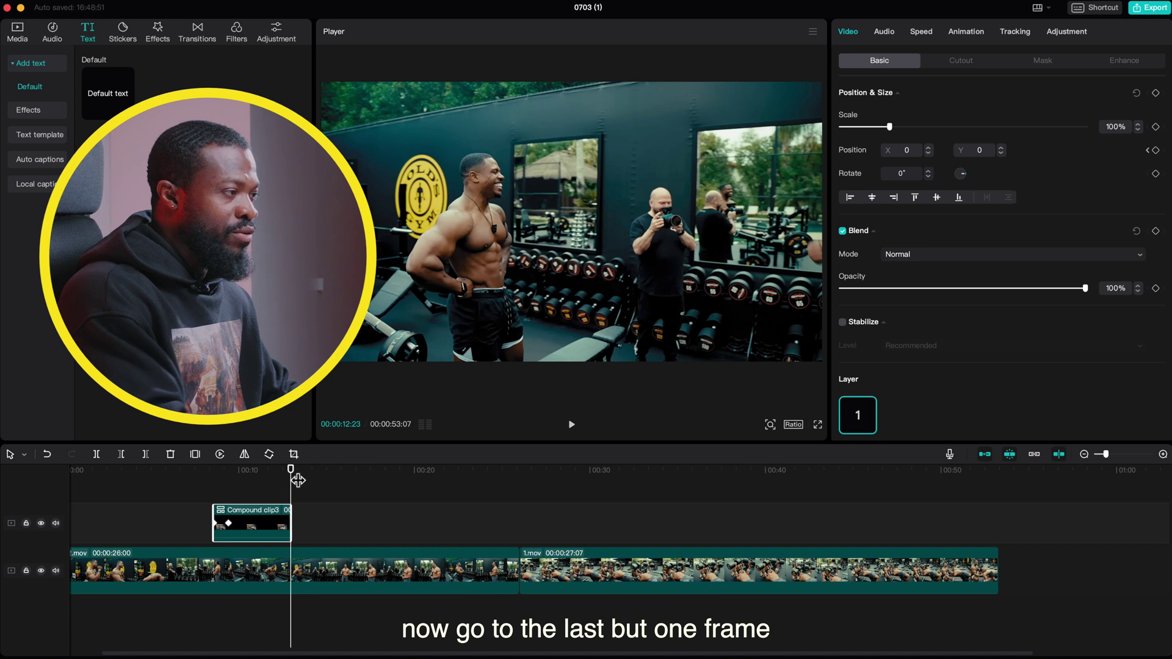
pyautogui.click(291, 475)
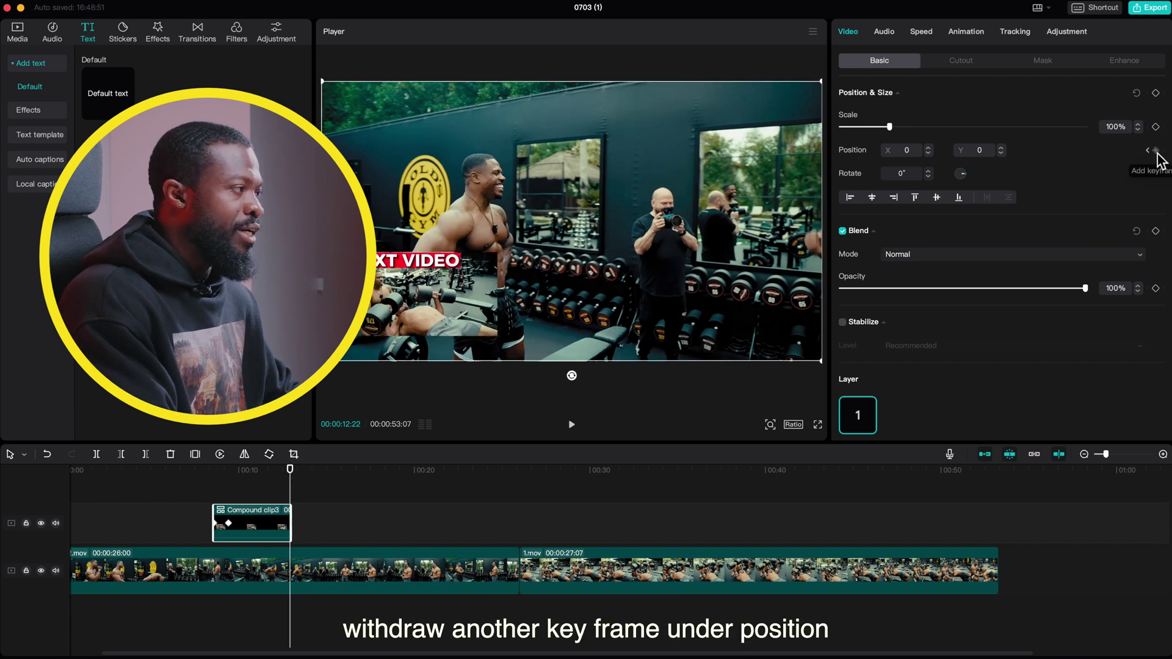
pyautogui.click(1156, 152)
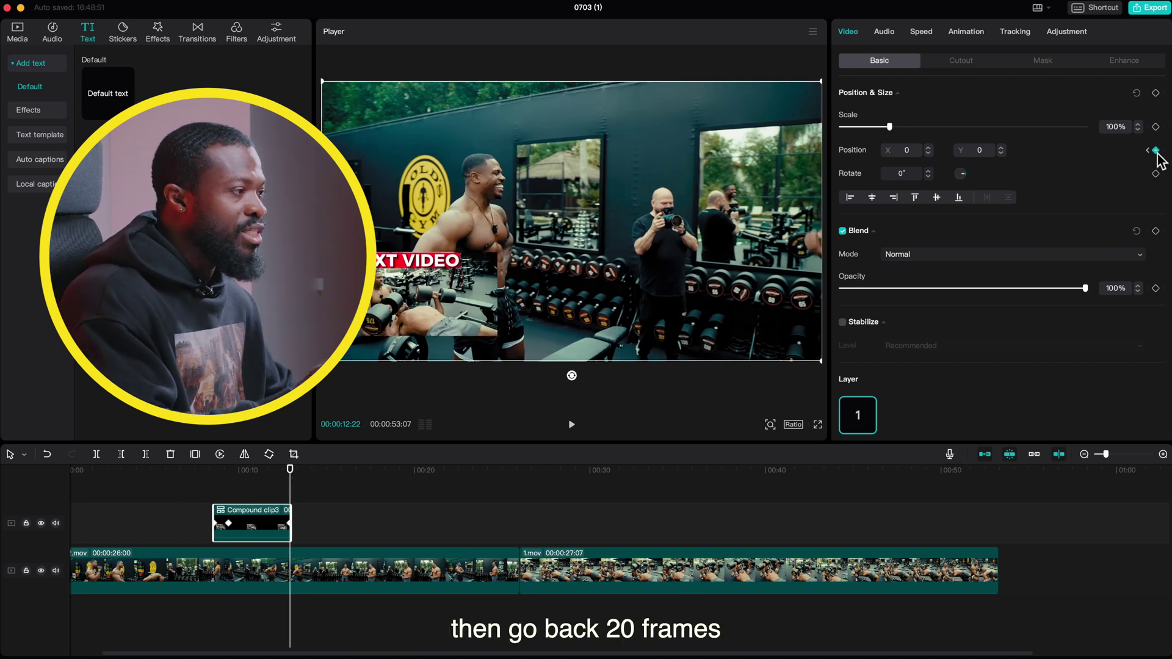
pyautogui.press('Left')
pyautogui.press('Left')
pyautogui.press('Left')
pyautogui.press('Left')
pyautogui.press('Left')
pyautogui.press('Left')
pyautogui.press('Left')
pyautogui.press('Left')
pyautogui.press('Left')
pyautogui.press('Left')
pyautogui.press('Left')
pyautogui.press('Left')
pyautogui.press('Left')
pyautogui.press('Left')
pyautogui.press('Left')
pyautogui.press('Left')
pyautogui.press('Left')
pyautogui.press('Left')
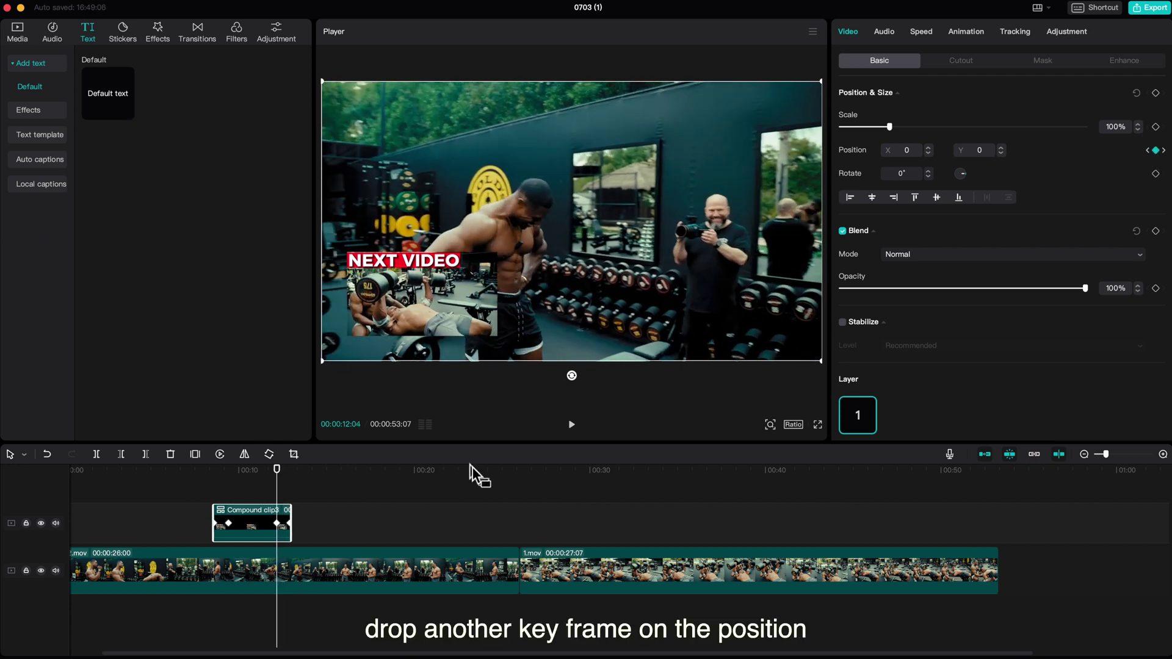
pyautogui.scroll(2, 246, 529)
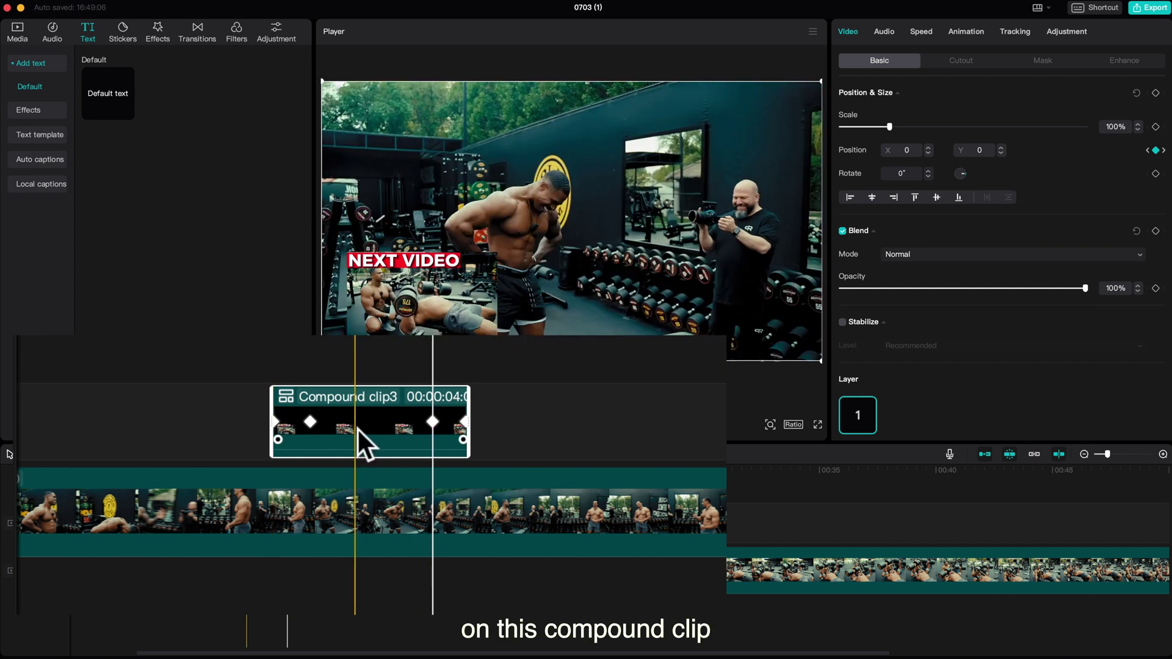
# Step: At the first keyframe, drag the compound clip down below the frame
pyautogui.press('space')
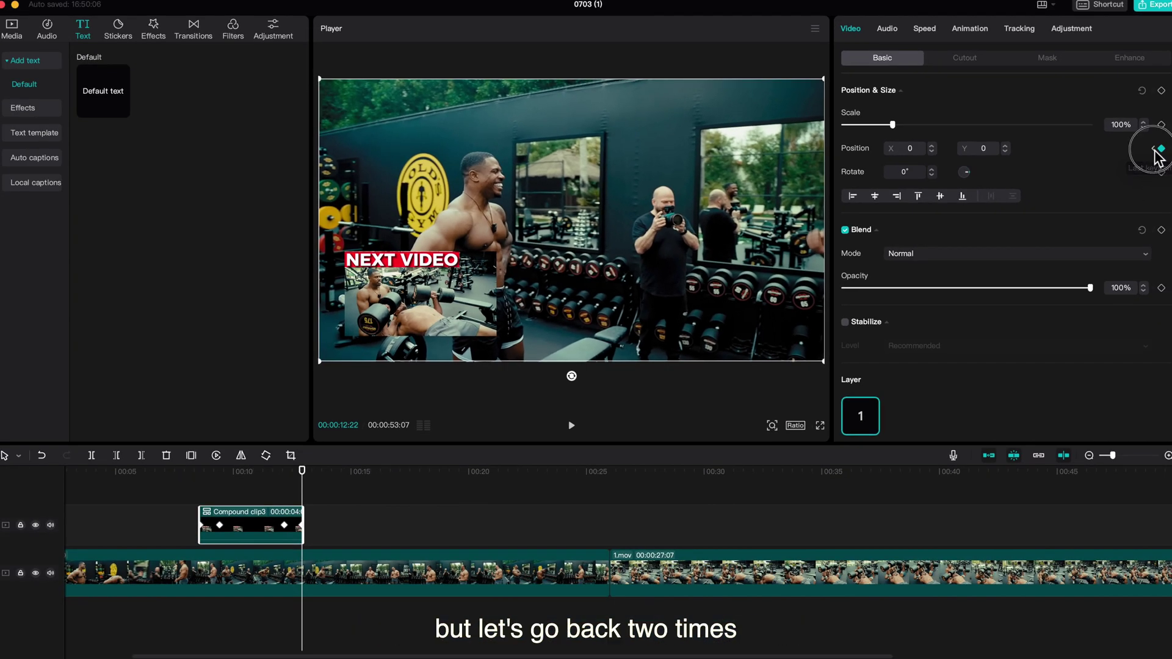
pyautogui.click(1147, 192)
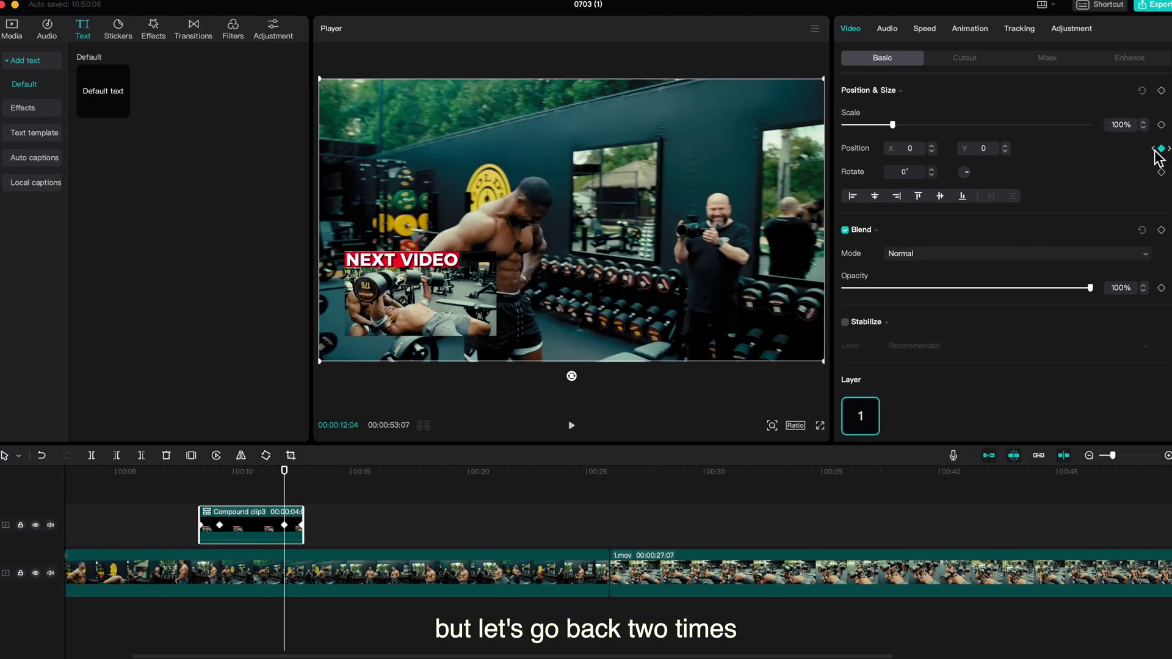
pyautogui.click(1146, 191)
pyautogui.click(1154, 149)
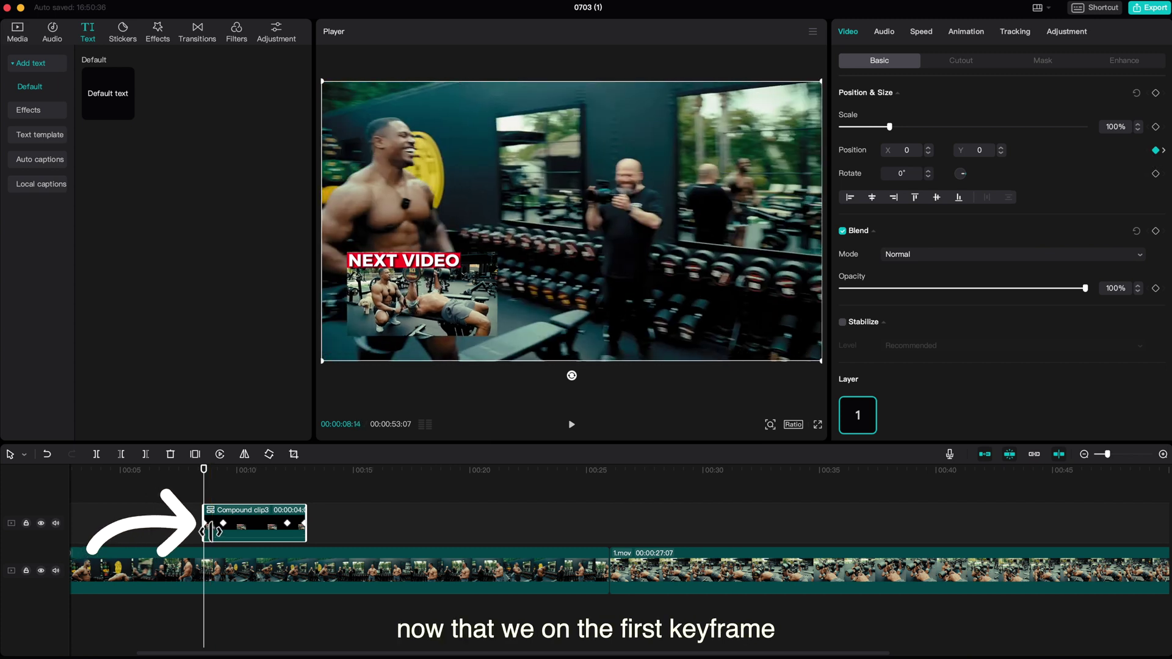
pyautogui.click(551, 211)
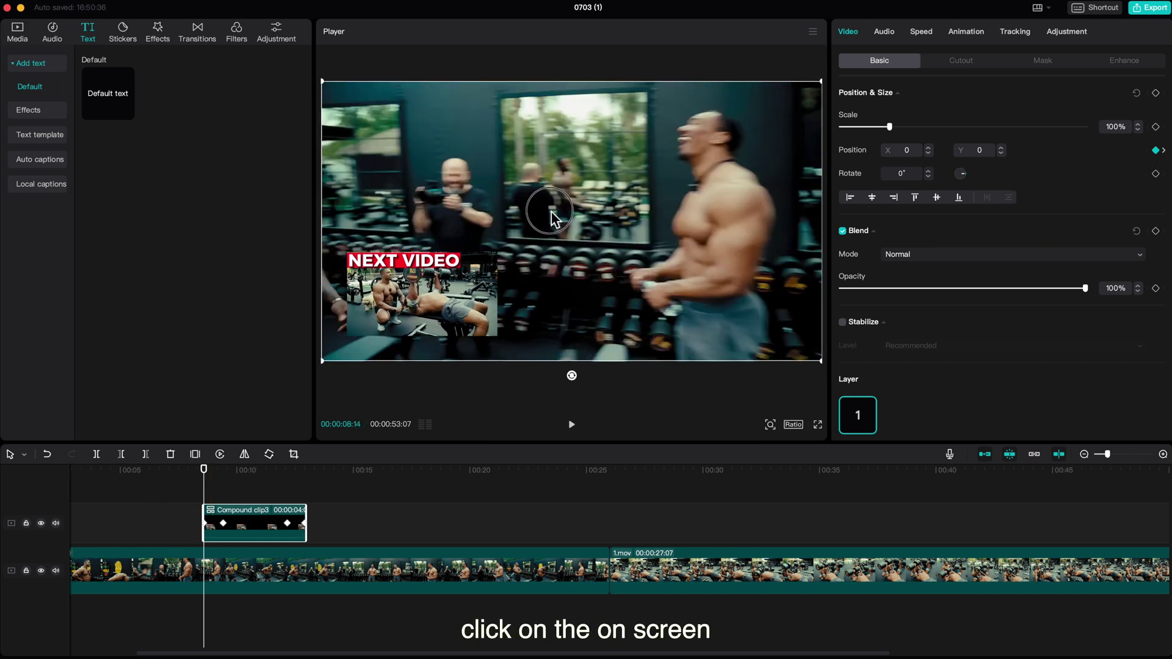
pyautogui.moveTo(551, 231); pyautogui.dragTo(547, 351)
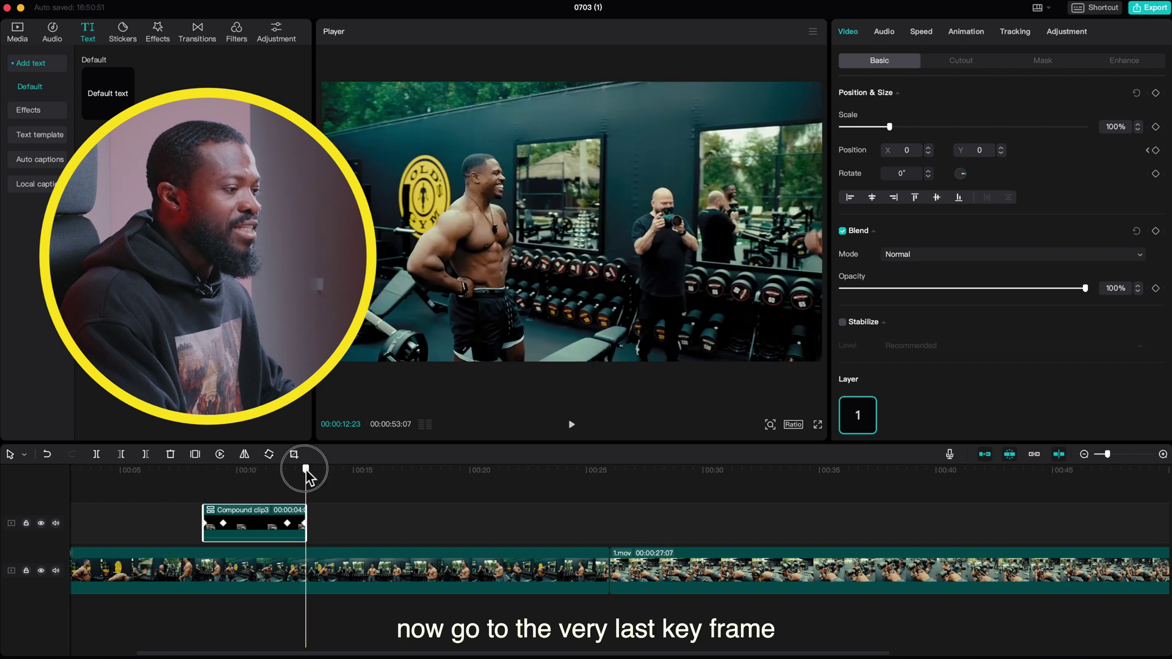
# Step: At the last keyframe, push the clip fully out of frame to Y −984
pyautogui.click(1156, 151)
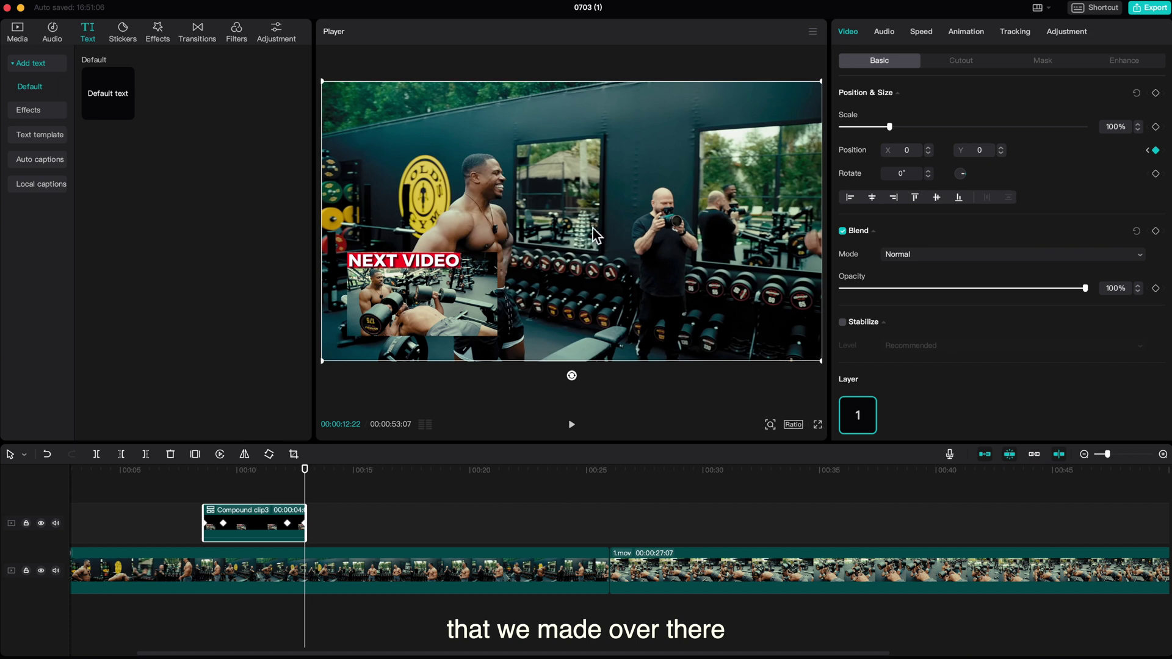
pyautogui.moveTo(588, 225); pyautogui.dragTo(585, 242)
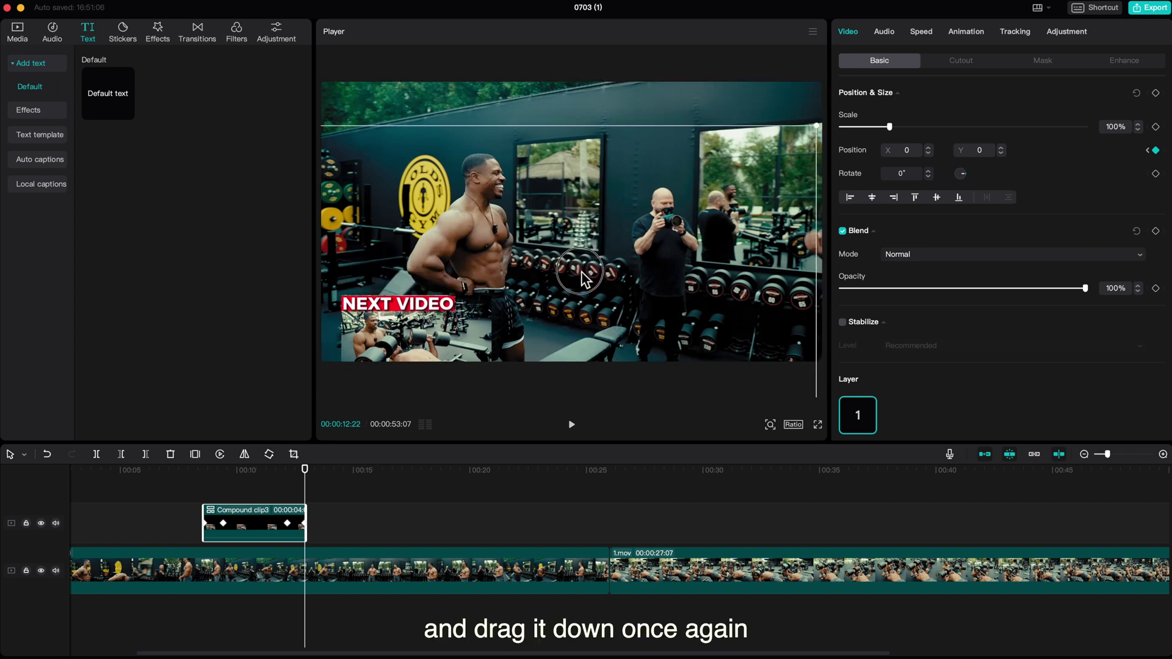
pyautogui.moveTo(584, 336); pyautogui.dragTo(584, 586)
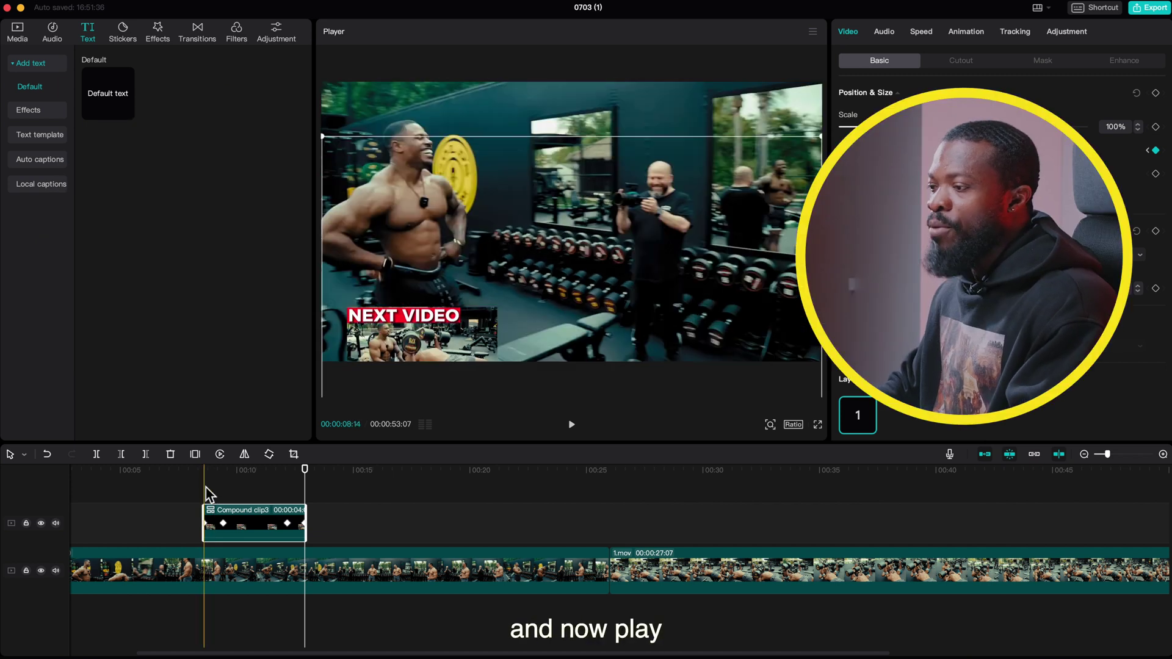
pyautogui.click(183, 489)
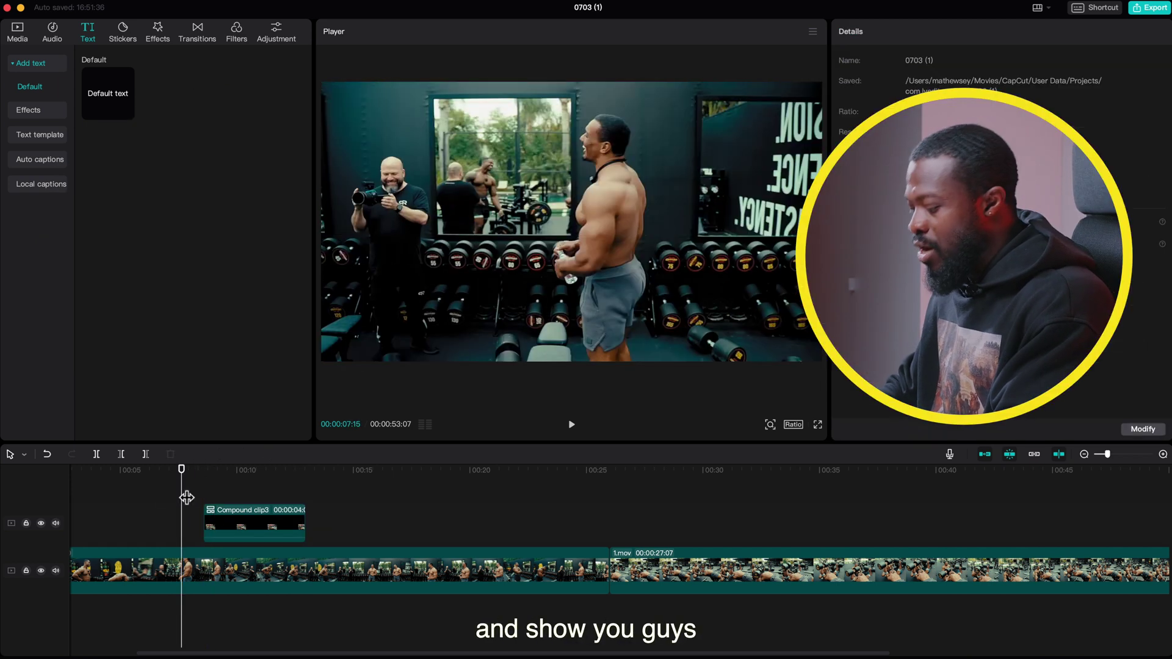
# Step: Shift the second keyframe along the compound clip to retime the slide-in, then replay it
pyautogui.press('space')
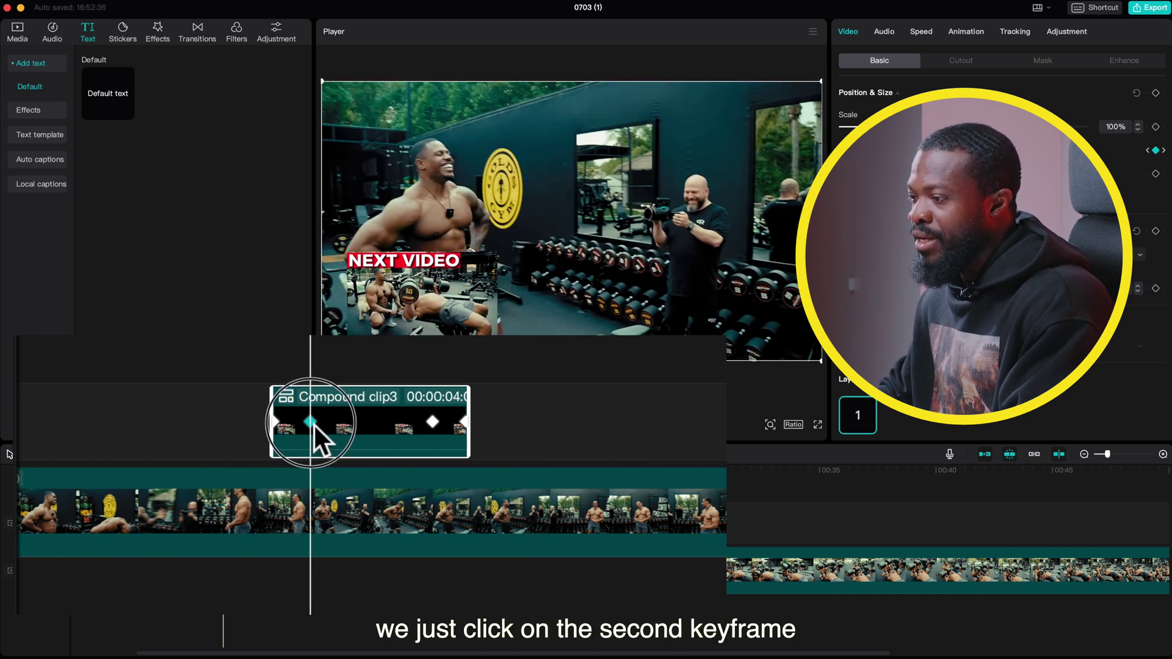
pyautogui.moveTo(313, 424); pyautogui.dragTo(328, 425)
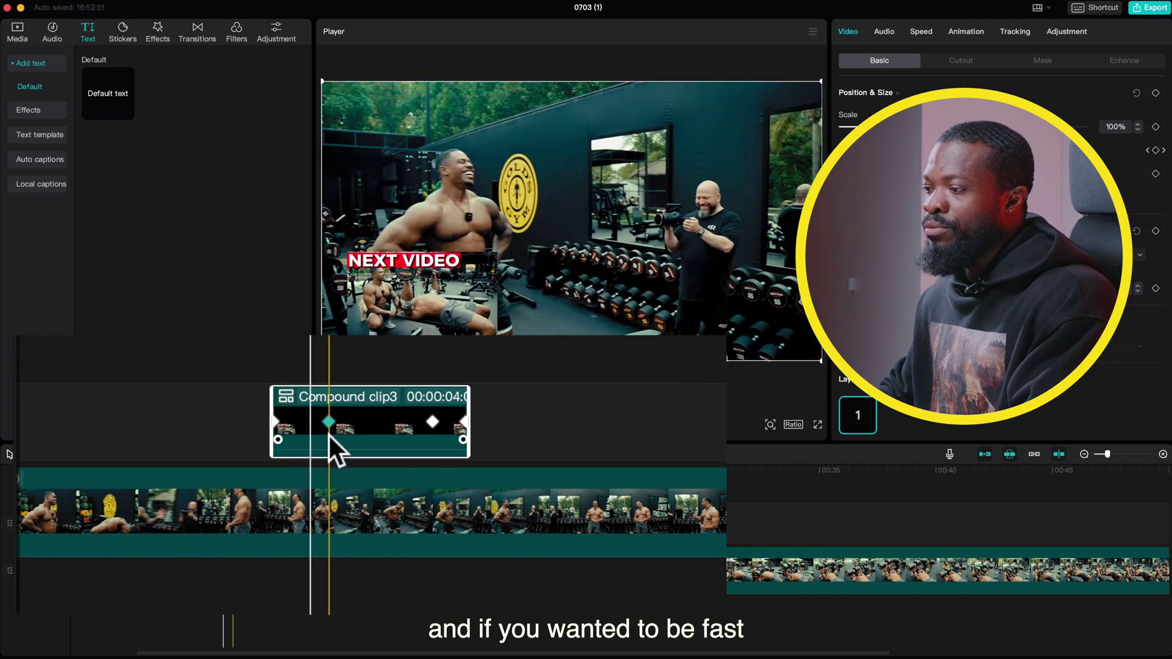
pyautogui.click(328, 426)
pyautogui.moveTo(328, 427); pyautogui.dragTo(309, 424)
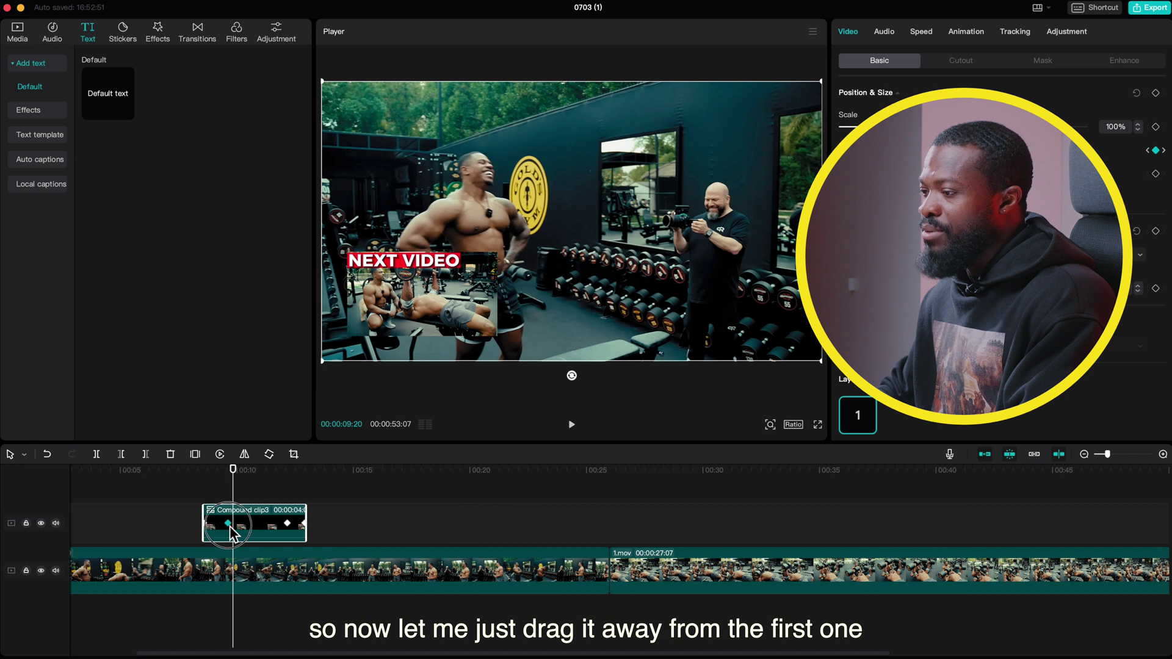
pyautogui.moveTo(230, 527); pyautogui.dragTo(243, 529)
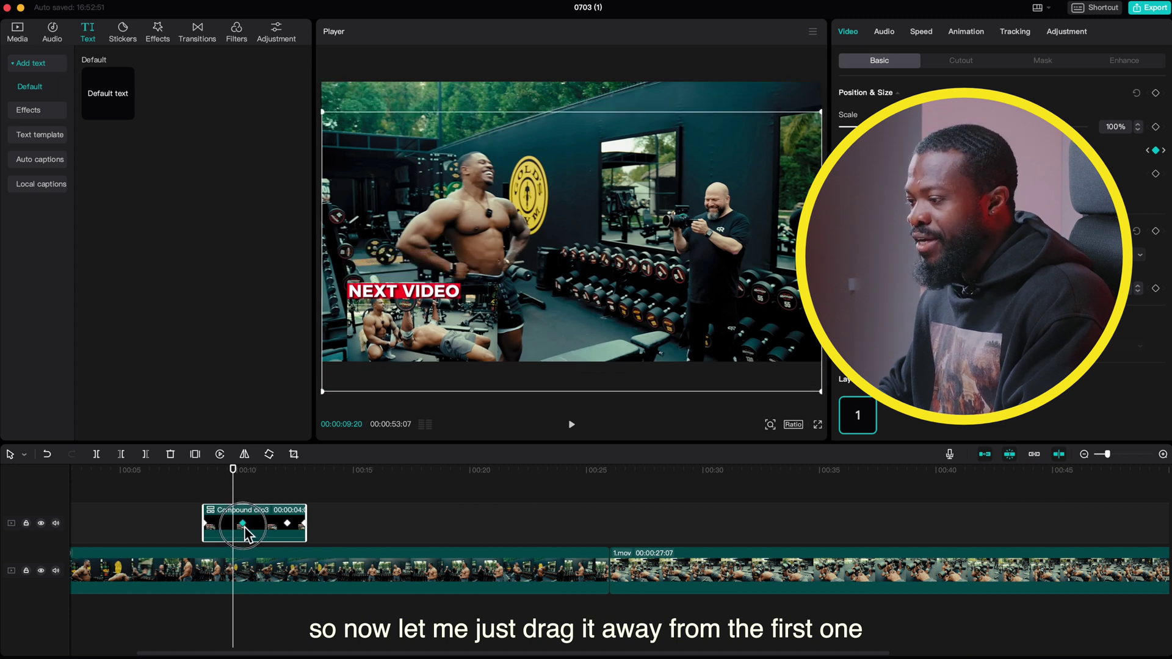
pyautogui.click(195, 474)
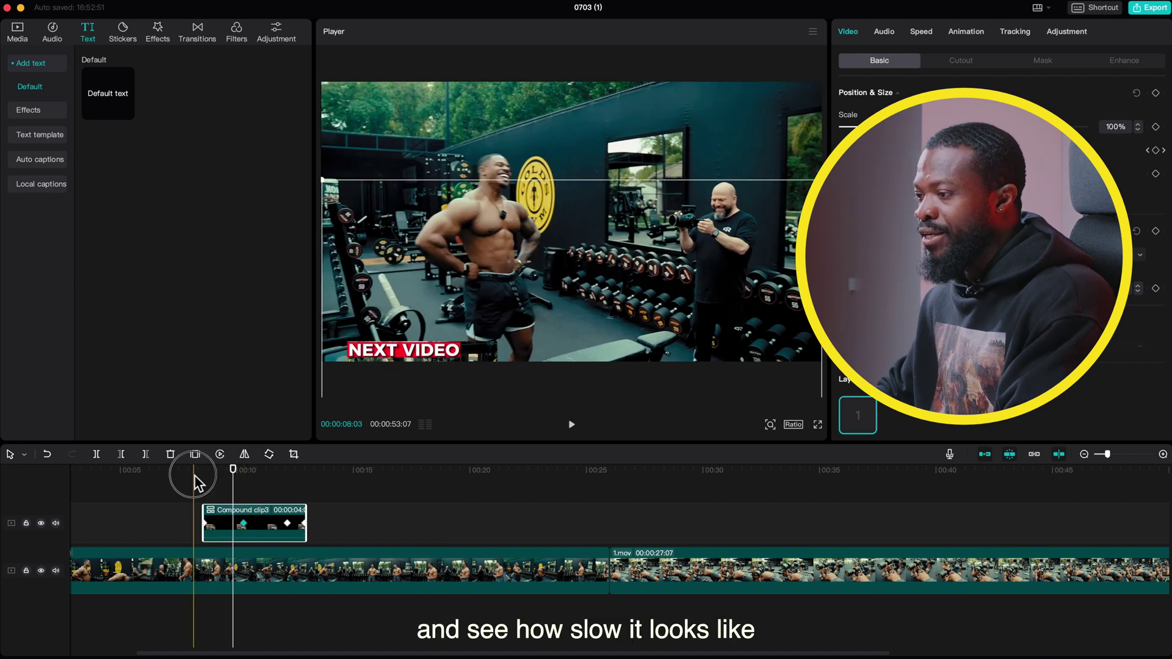
pyautogui.press('space')
pyautogui.press('space')
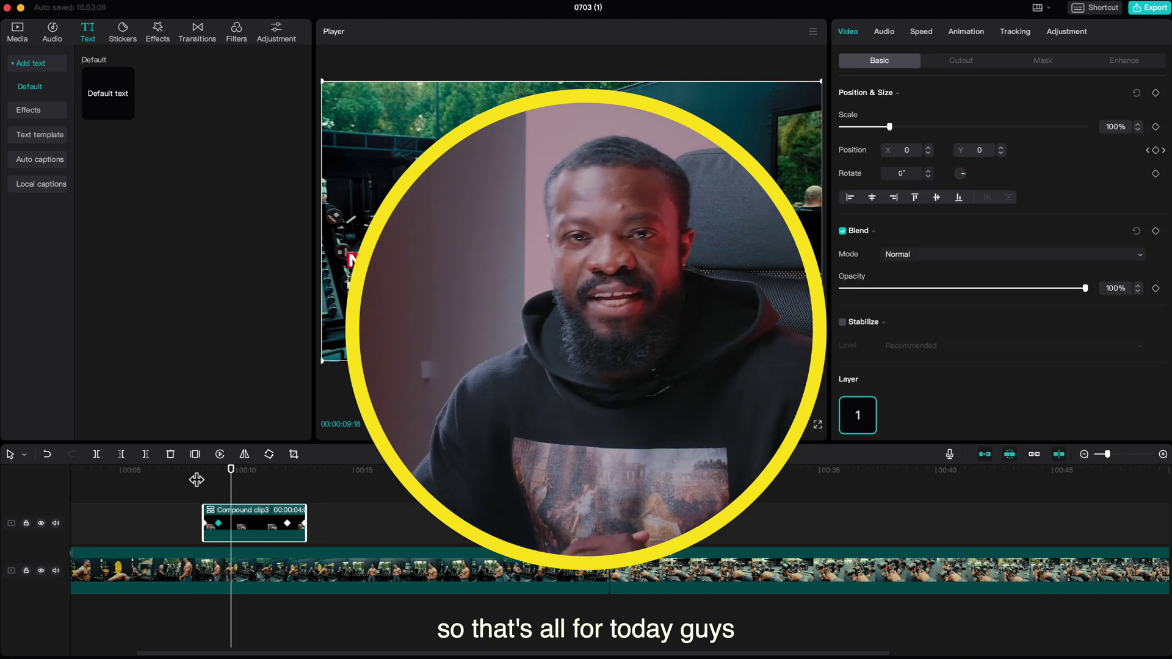